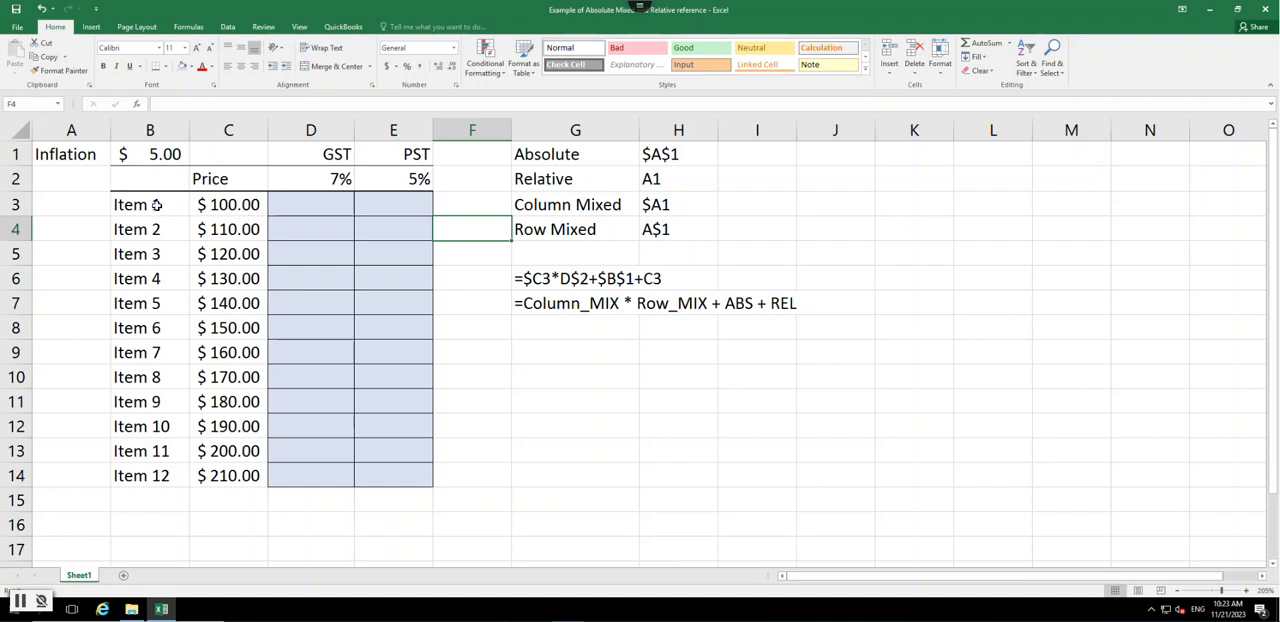
- Examine the item prices in column C, the inflation amount in B1, and the GST column
{"action": "left_click", "coordinate": [229, 209]}
{"action": "left_click_drag", "start_coordinate": [229, 208], "coordinate": [233, 477]}
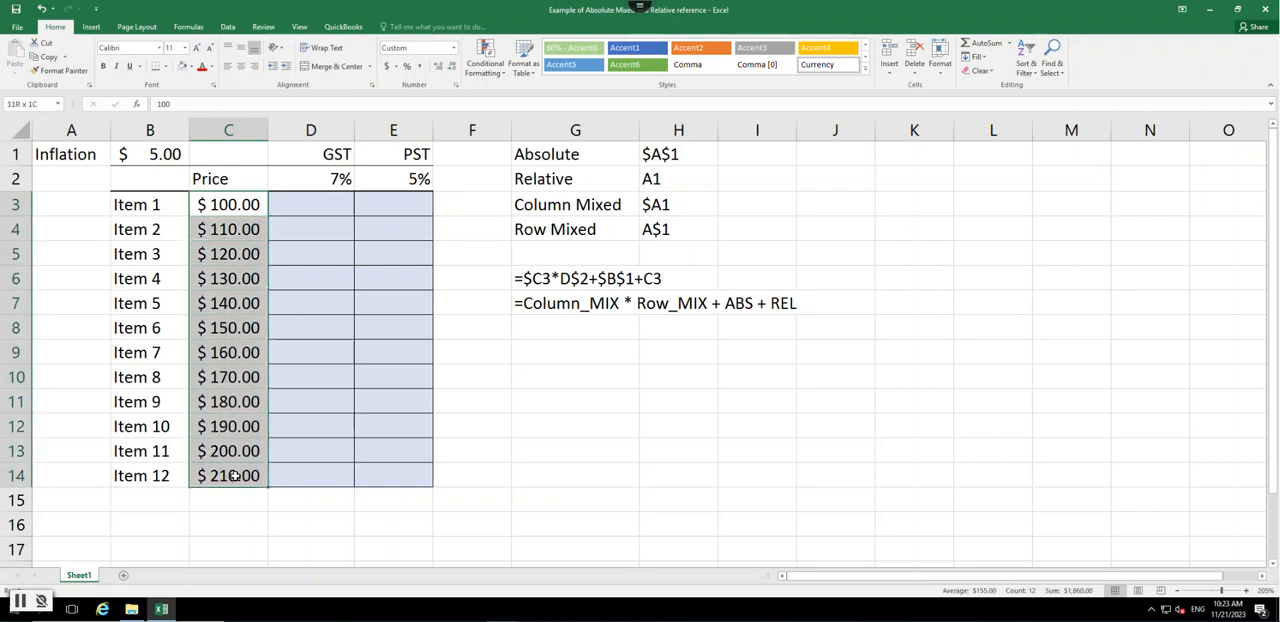
{"action": "left_click", "coordinate": [239, 207]}
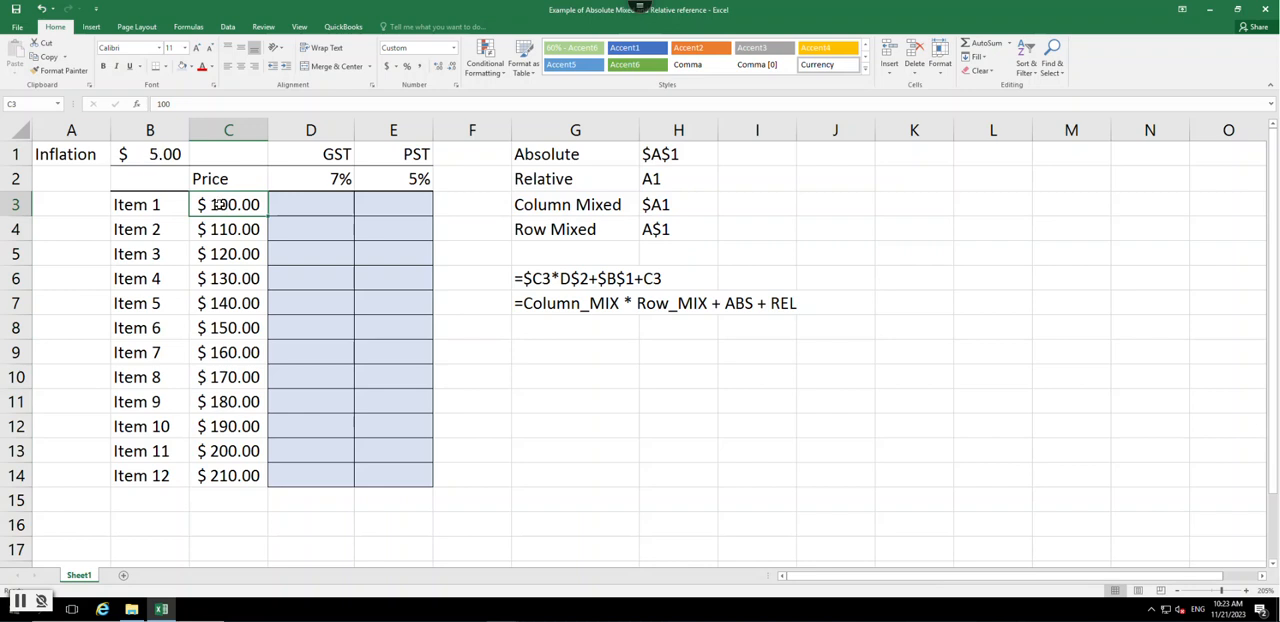
{"action": "left_click", "coordinate": [162, 158]}
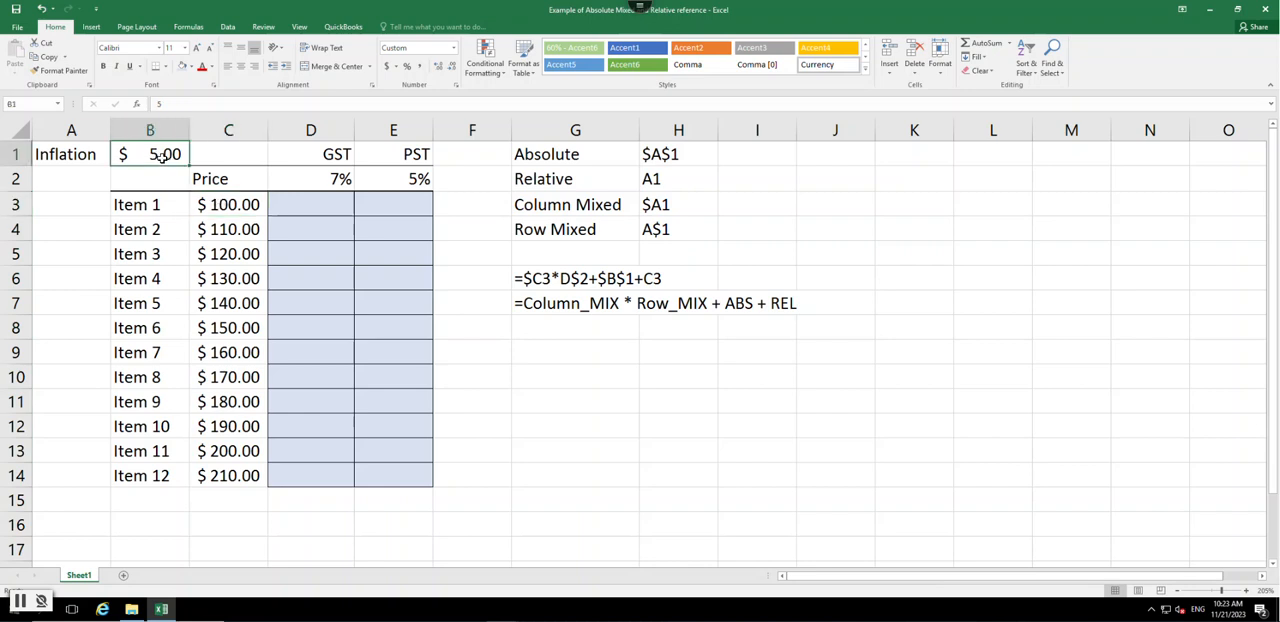
{"action": "left_click", "coordinate": [235, 207]}
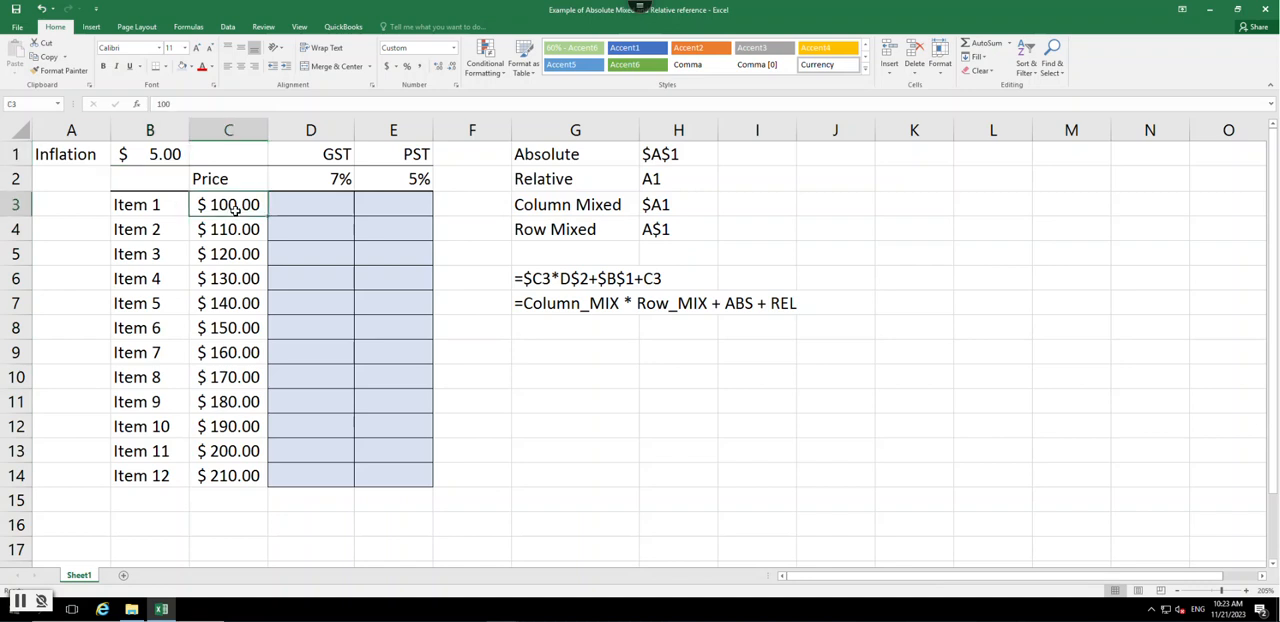
{"action": "left_click", "coordinate": [314, 208]}
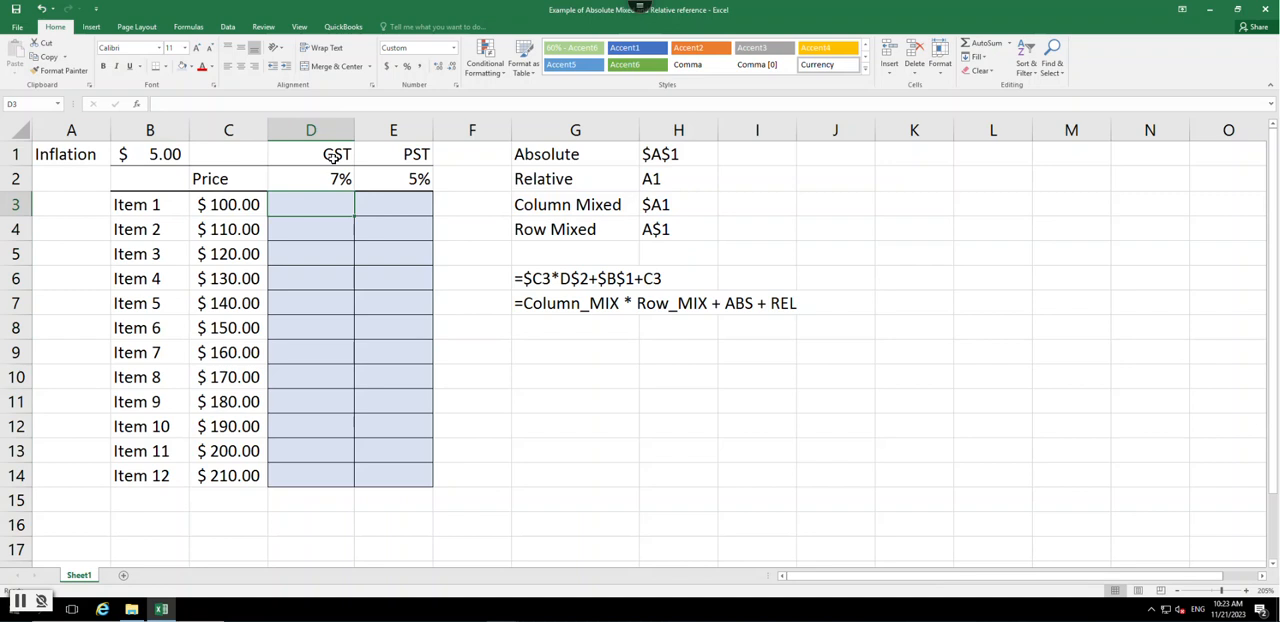
{"action": "left_click", "coordinate": [333, 156]}
- Build the formula =C3+B1*D2 in D3 from the item price, inflation amount and GST rate
{"action": "left_click", "coordinate": [330, 207]}
{"action": "type", "text": "="}
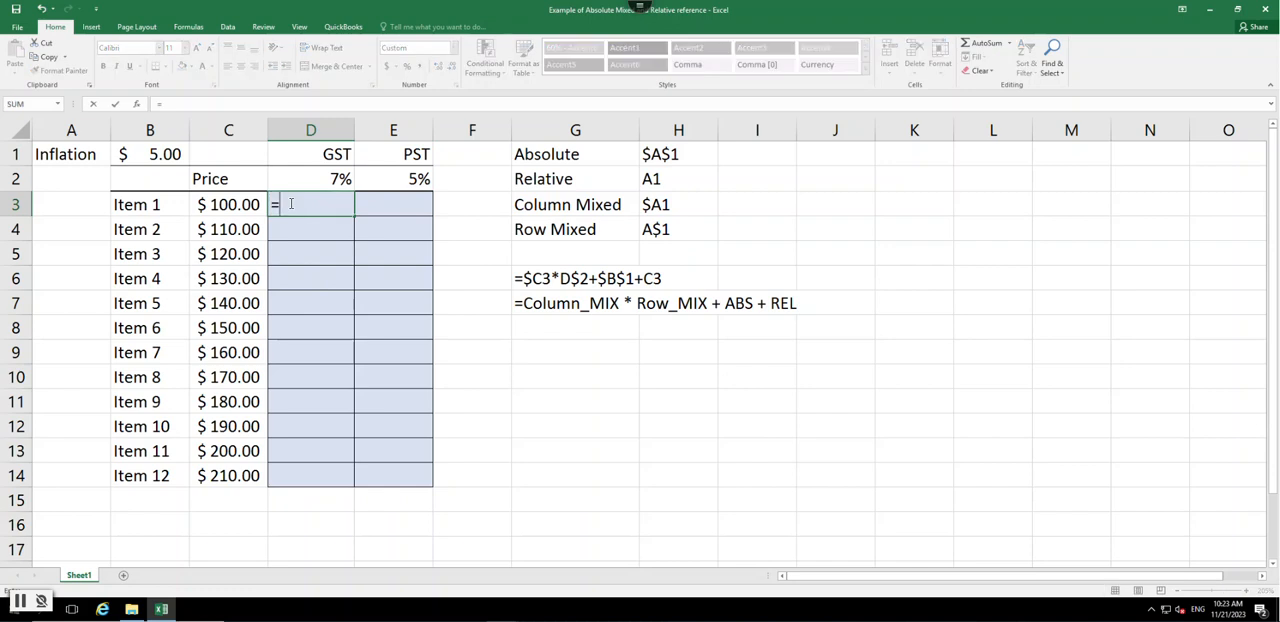
{"action": "left_click", "coordinate": [237, 204]}
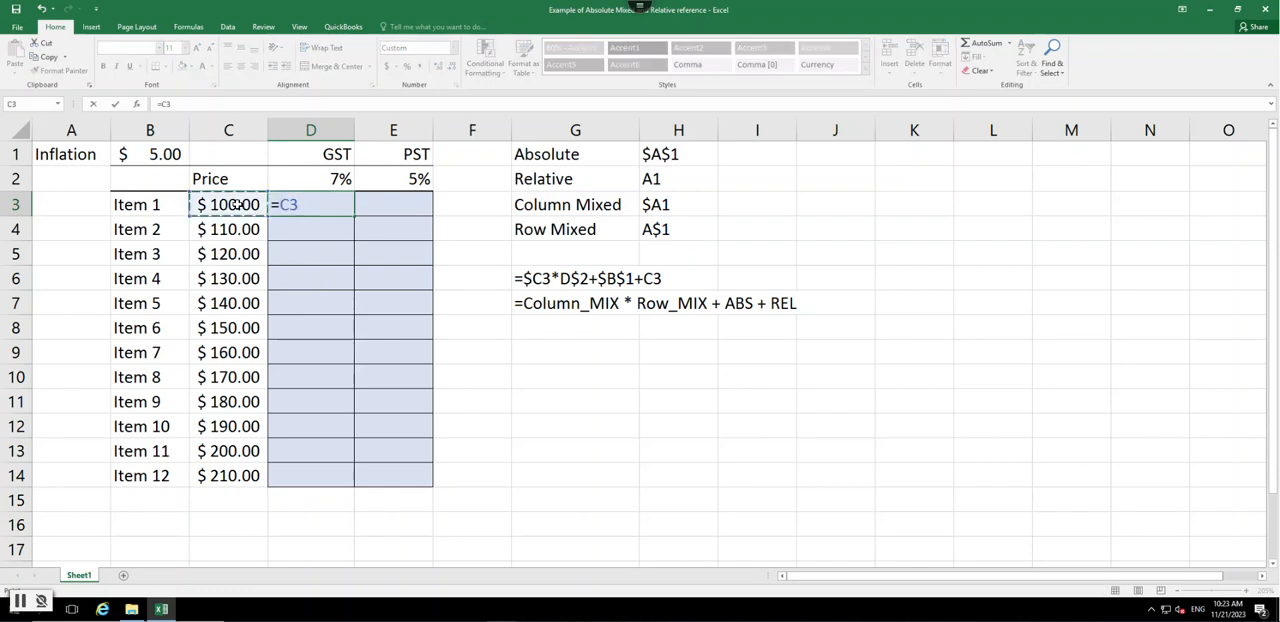
{"action": "type", "text": "*"}
{"action": "left_click", "coordinate": [147, 154]}
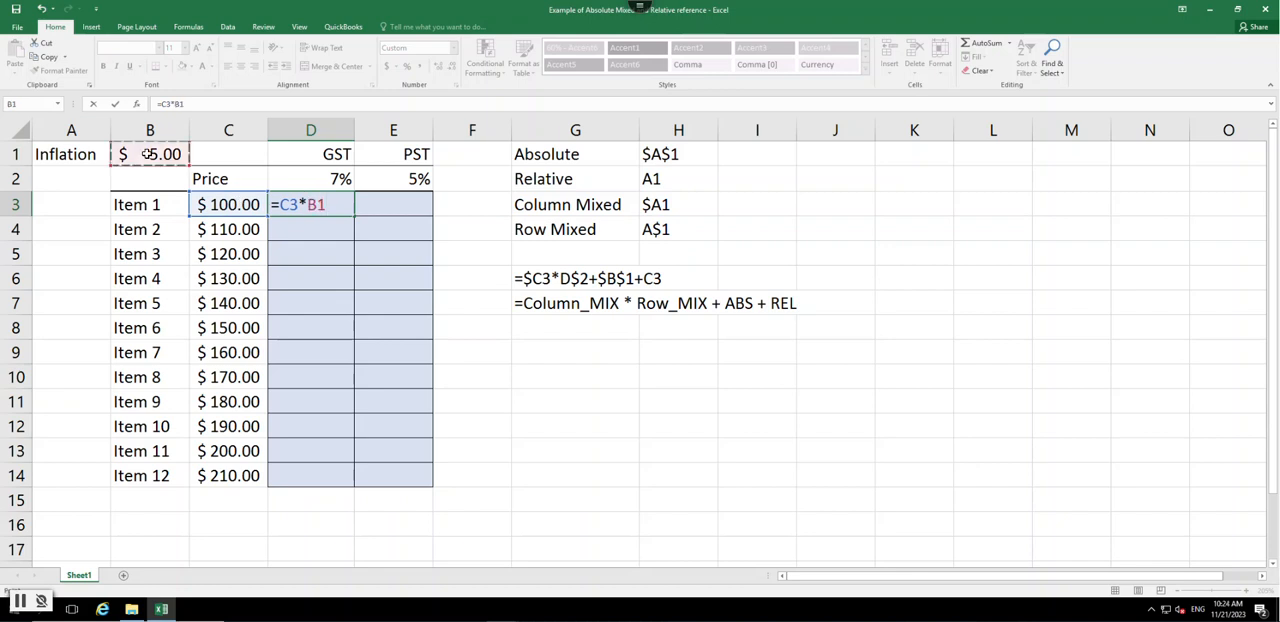
{"action": "double_click", "coordinate": [302, 204]}
{"action": "type", "text": "+B1*"}
{"action": "left_click", "coordinate": [329, 180]}
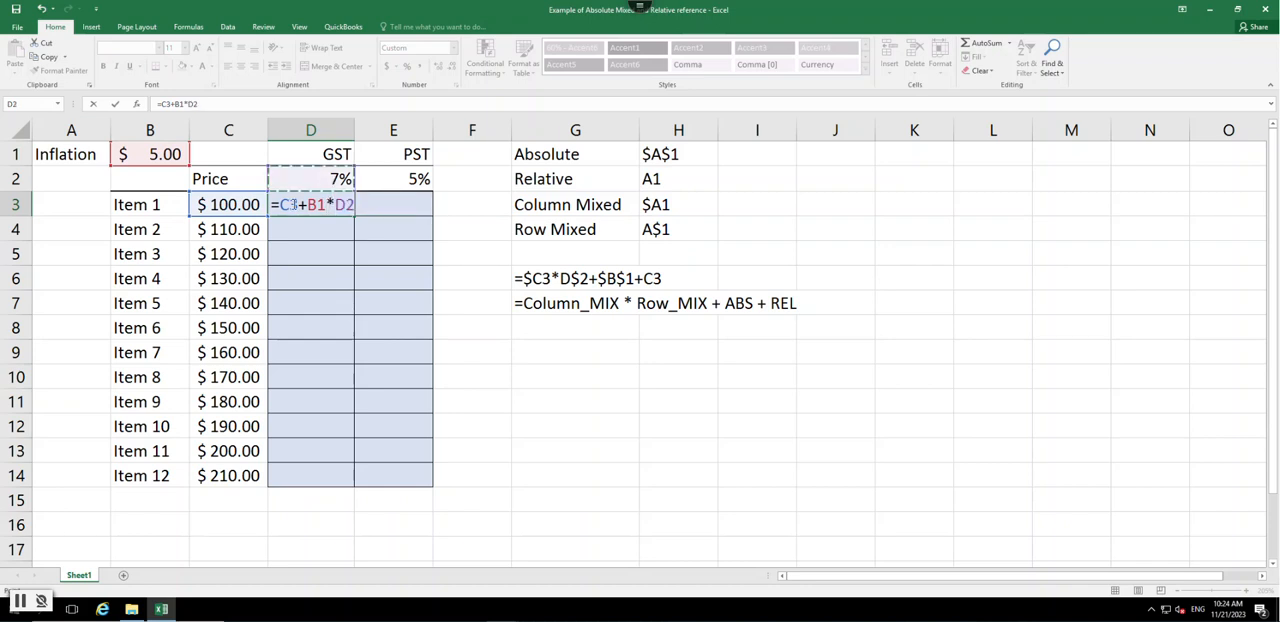
- Group the price and inflation sum in parentheses and enter the D3 formula as =(C3+B1)*D2
{"action": "left_click", "coordinate": [284, 204]}
{"action": "type", "text": "("}
{"action": "key", "text": "Right"}
{"action": "key", "text": "Right"}
{"action": "key", "text": "Right"}
{"action": "key", "text": "Right"}
{"action": "type", "text": ")"}
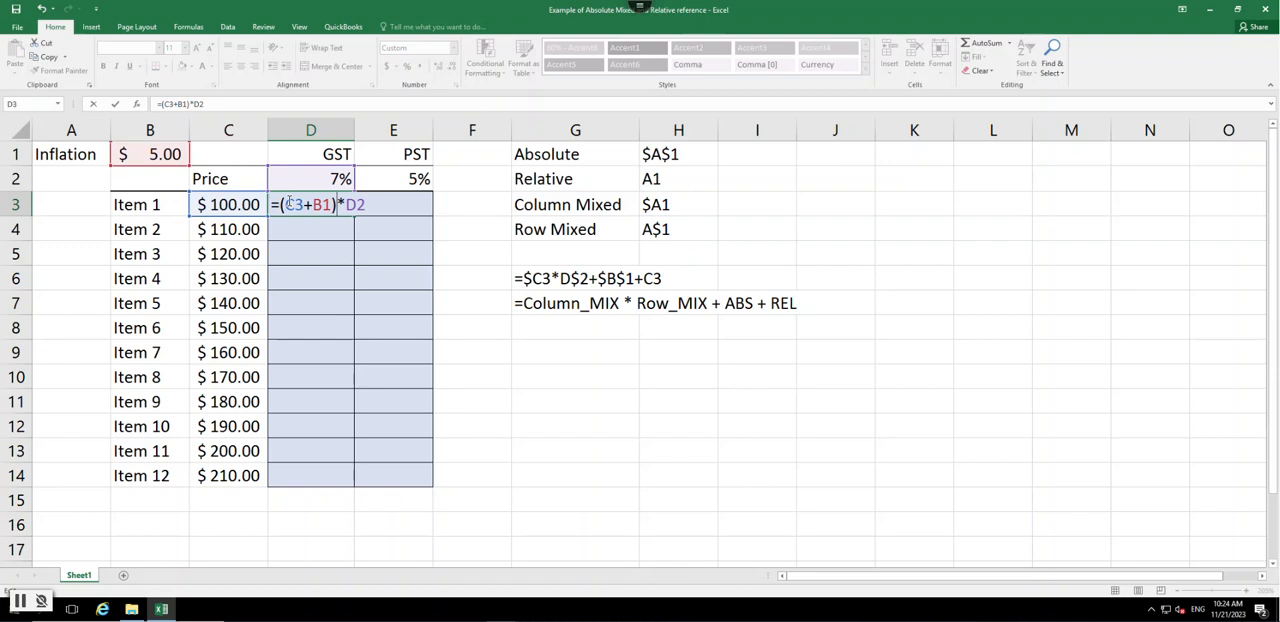
{"action": "key", "text": "Return"}
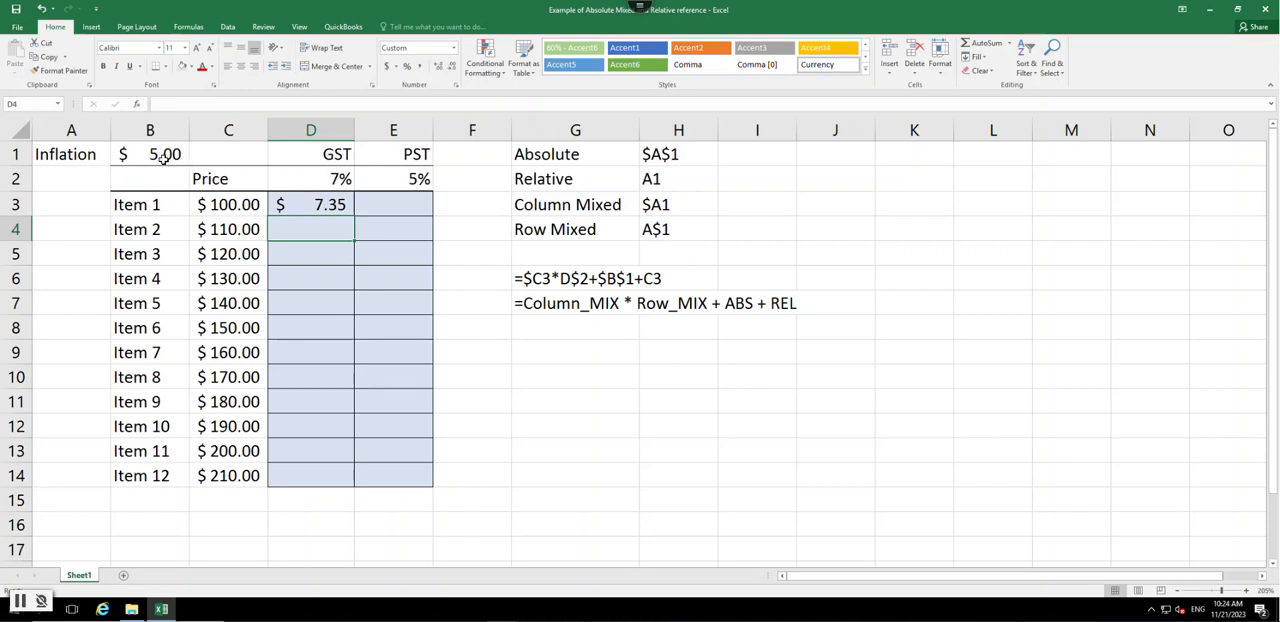
- Try filling the relative-reference formula from D3 down to D14, undo the fill and clear D3
{"action": "left_click", "coordinate": [317, 212]}
{"action": "double_click", "coordinate": [355, 217]}
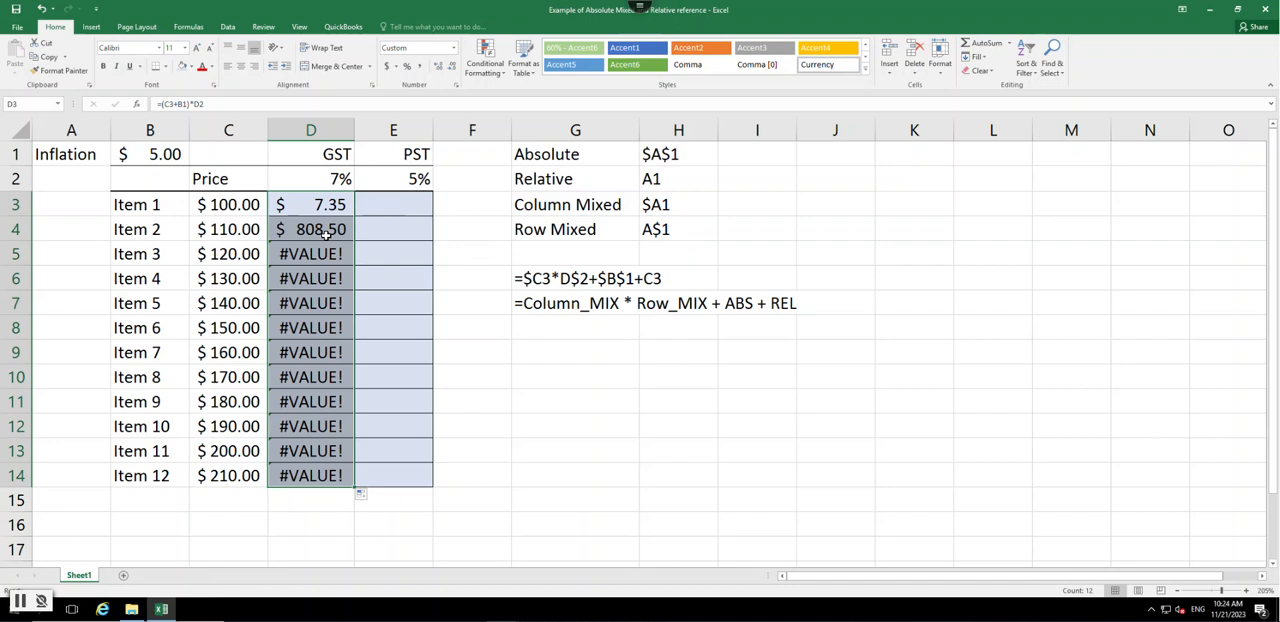
{"action": "key", "text": "ctrl+z"}
{"action": "key", "text": "Delete"}
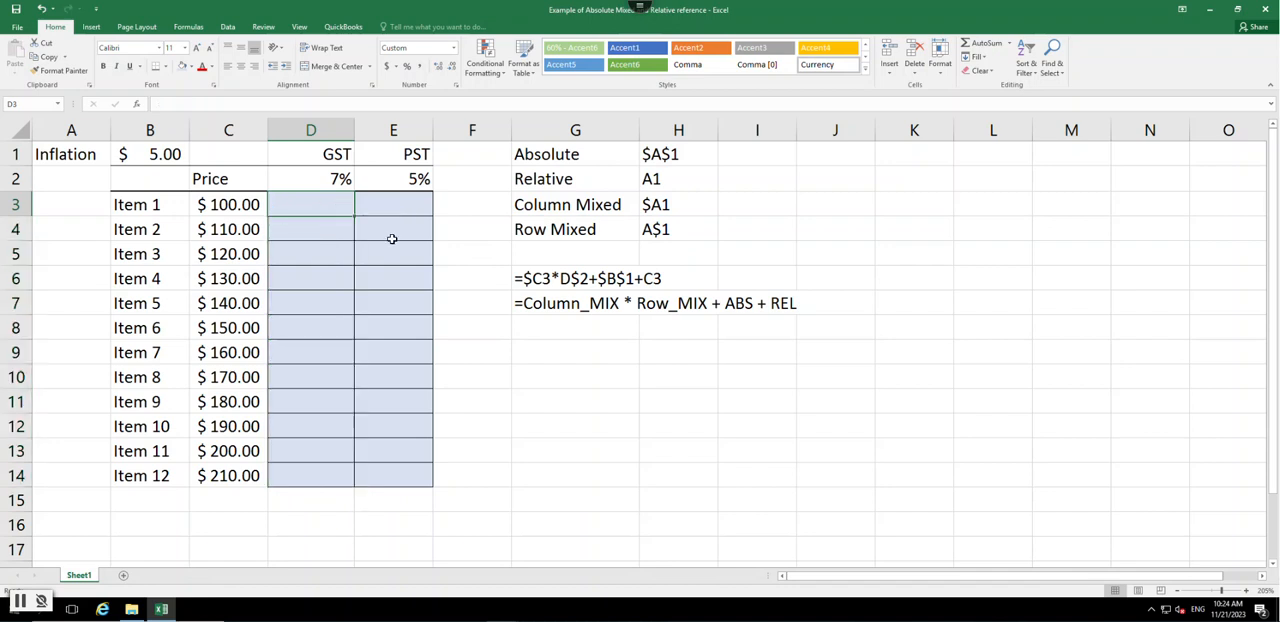
{"action": "key", "text": "Return"}
{"action": "key", "text": "Return"}
{"action": "key", "text": "Return"}
{"action": "key", "text": "Return"}
{"action": "key", "text": "Return"}
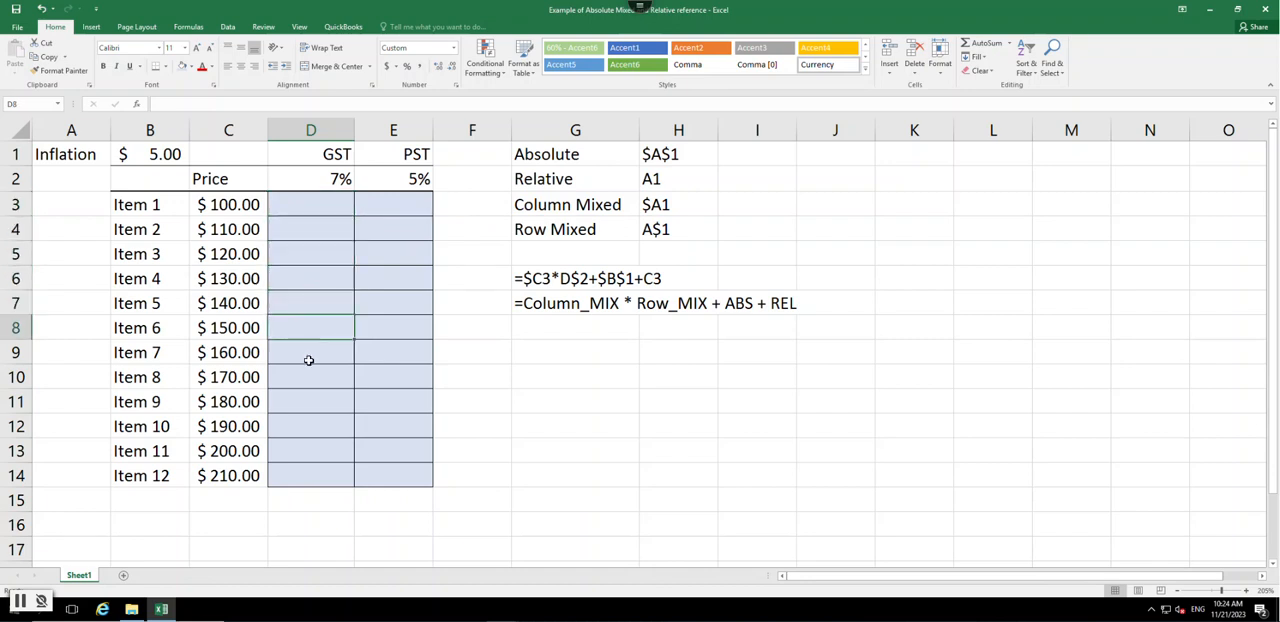
{"action": "key", "text": "Return"}
{"action": "key", "text": "Return"}
{"action": "key", "text": "Return"}
{"action": "key", "text": "Return"}
{"action": "key", "text": "Return"}
{"action": "key", "text": "Return"}
- Start the formula =(C3+$B$1) in D3, making the inflation reference absolute
{"action": "left_click", "coordinate": [305, 211]}
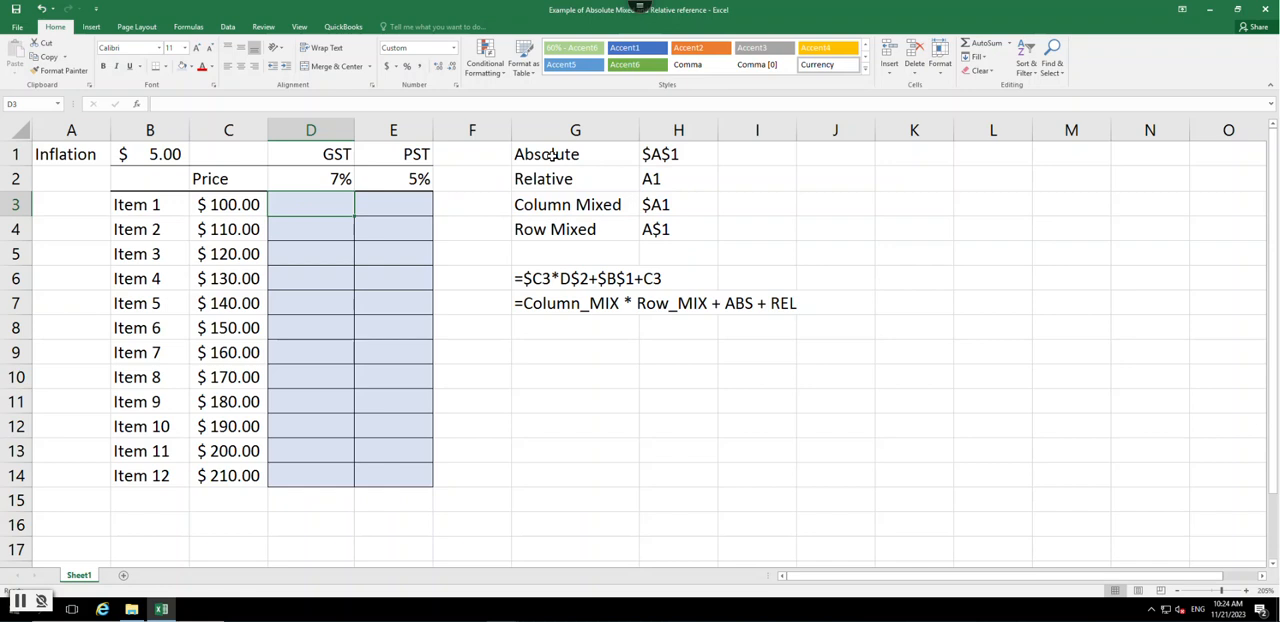
{"action": "type", "text": "="}
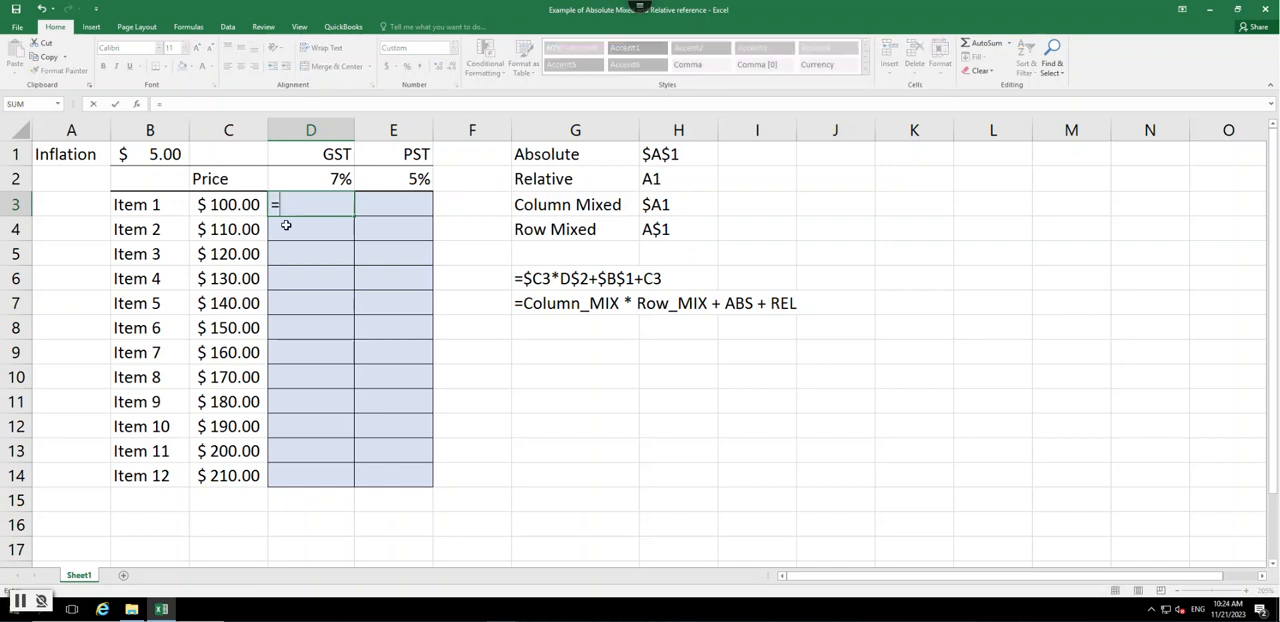
{"action": "type", "text": "("}
{"action": "left_click", "coordinate": [236, 204]}
{"action": "type", "text": "+"}
{"action": "left_click", "coordinate": [155, 158]}
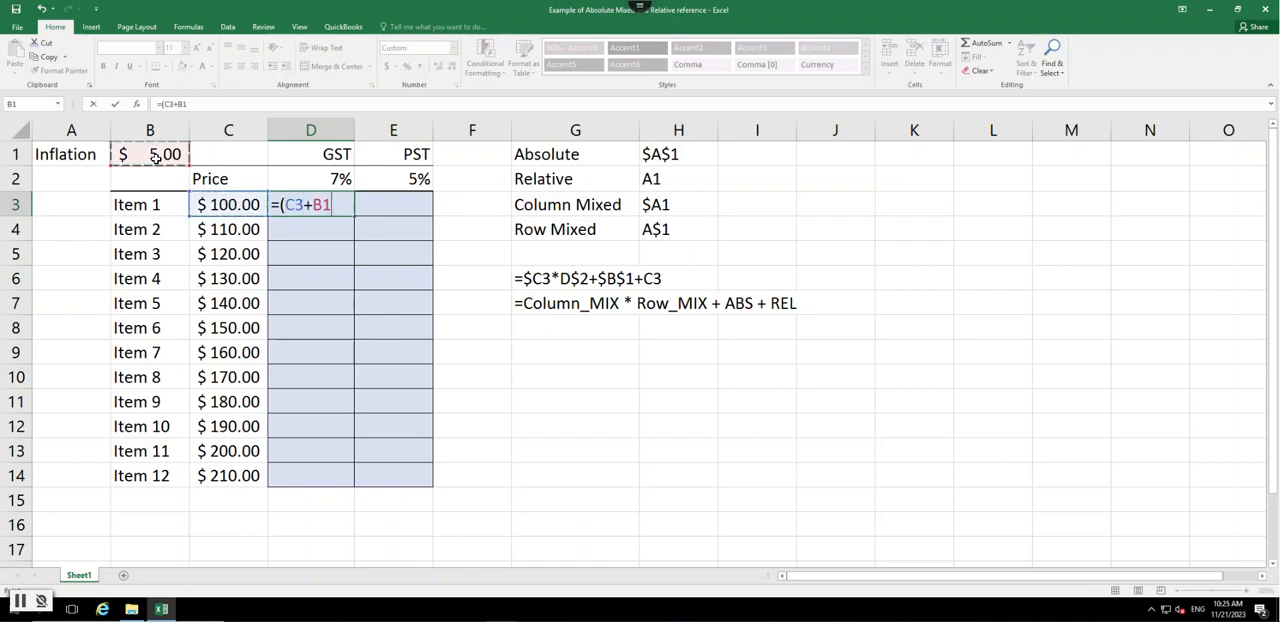
{"action": "type", "text": ")"}
{"action": "double_click", "coordinate": [317, 205]}
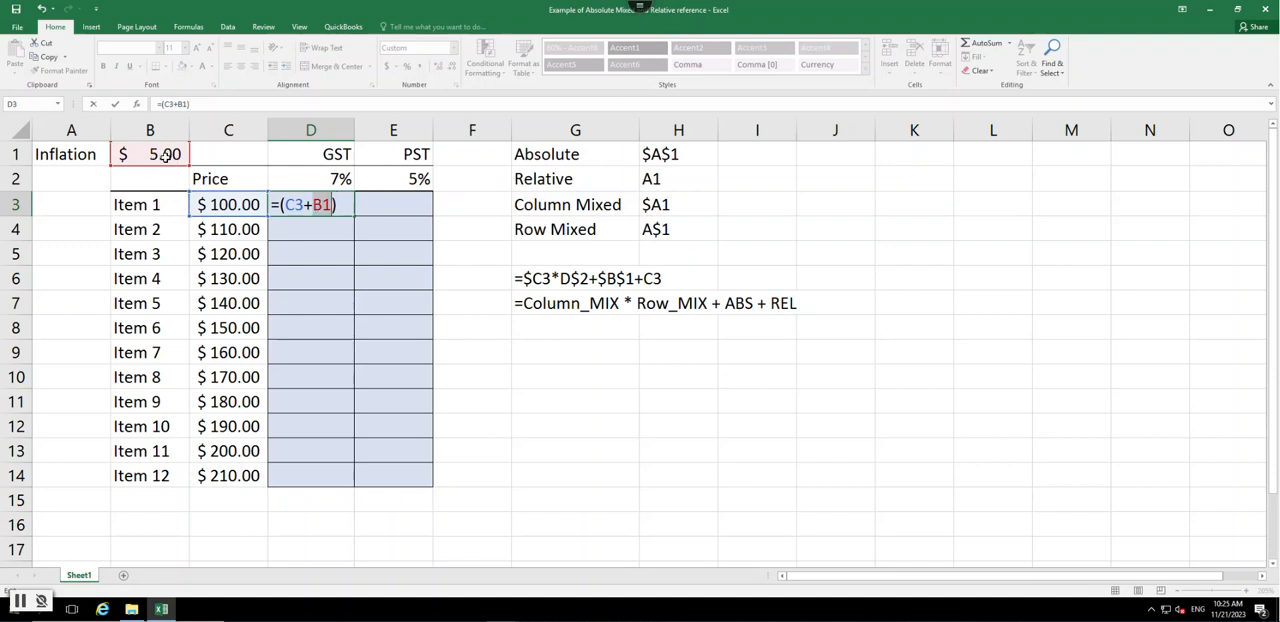
{"action": "key", "text": "F4"}
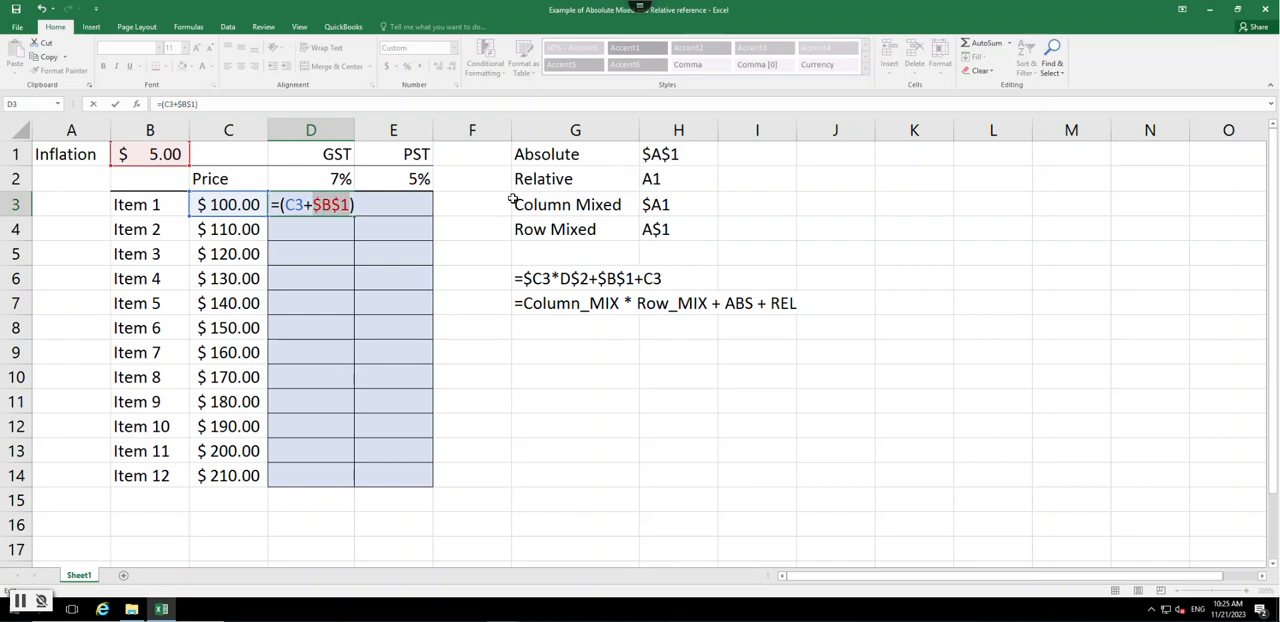
- Multiply the D3 sum by the absolute GST rate reference to enter =(C3+$B$1)*$D$2
{"action": "left_click", "coordinate": [354, 206]}
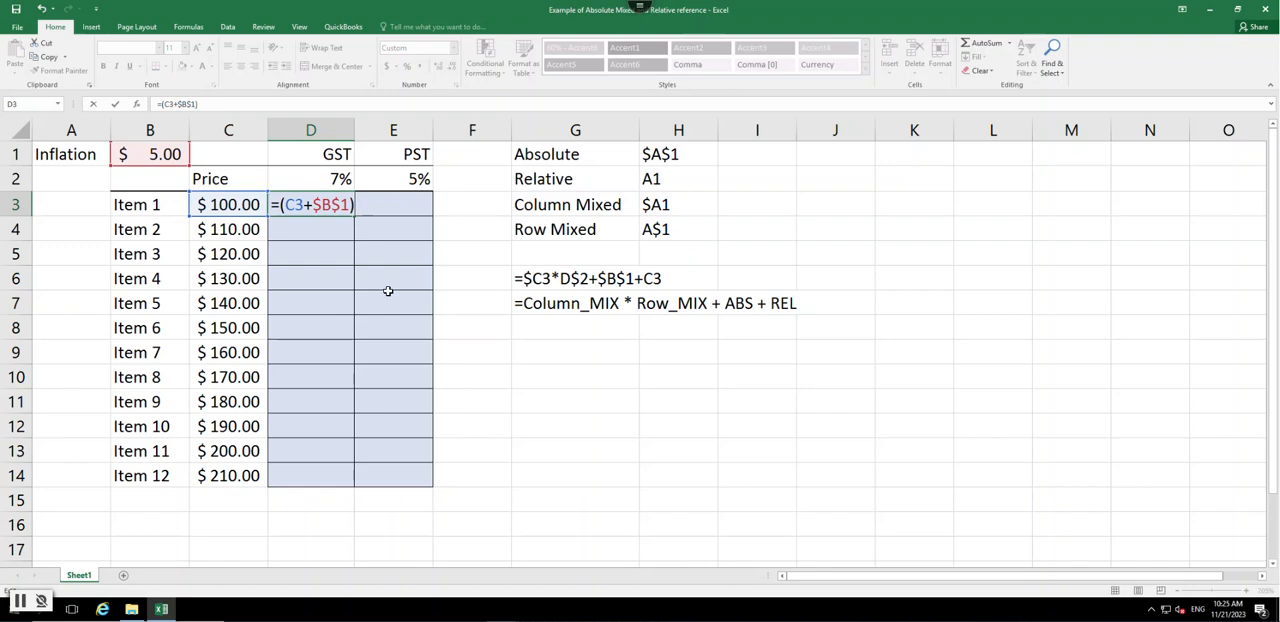
{"action": "type", "text": "*"}
{"action": "left_click", "coordinate": [340, 180]}
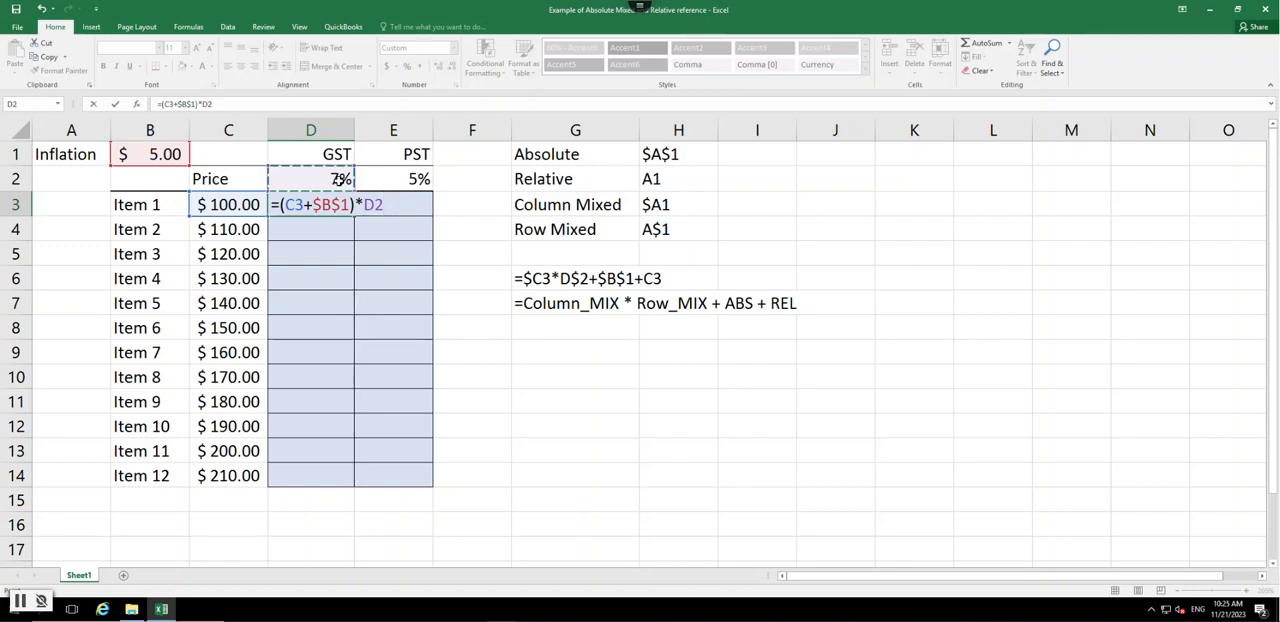
{"action": "key", "text": "F4"}
{"action": "key", "text": "Return"}
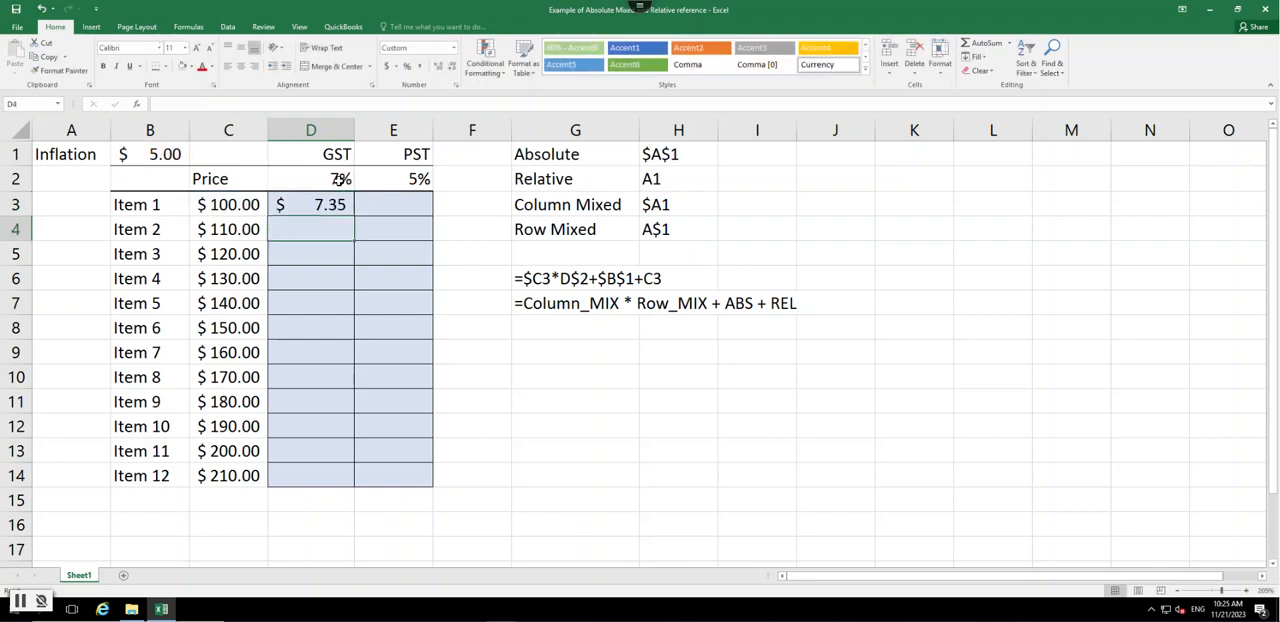
- Fill the GST formula from D3 down to D14 and check the references in D14's formula
{"action": "left_click", "coordinate": [318, 202]}
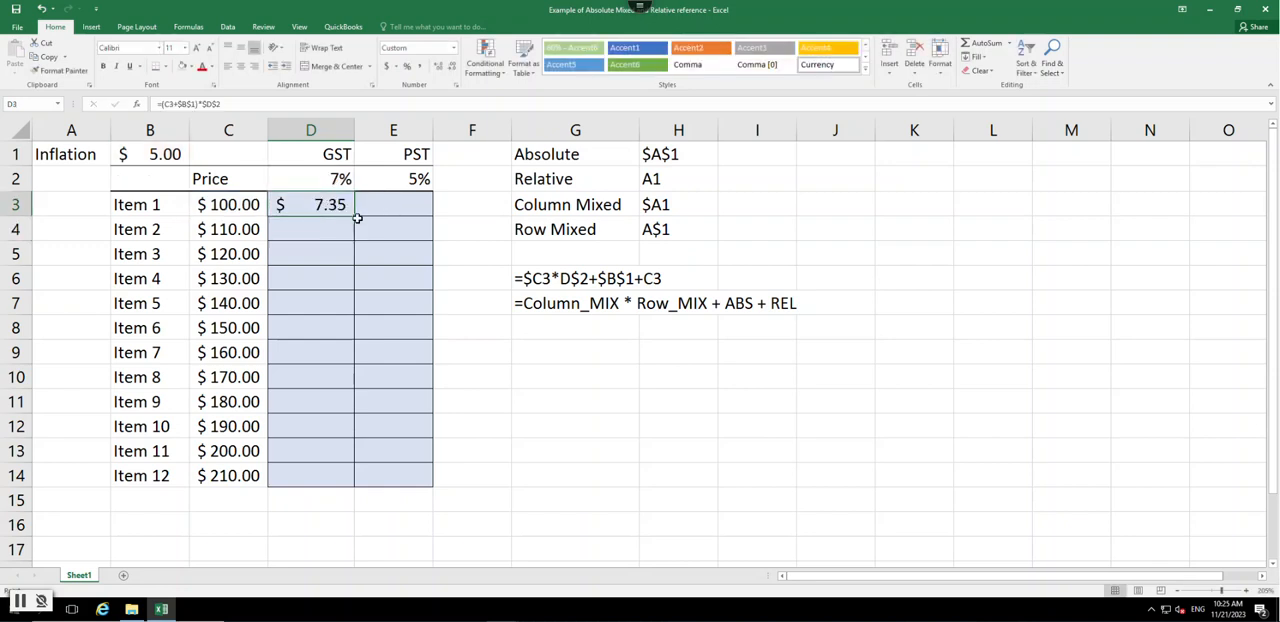
{"action": "double_click", "coordinate": [354, 217]}
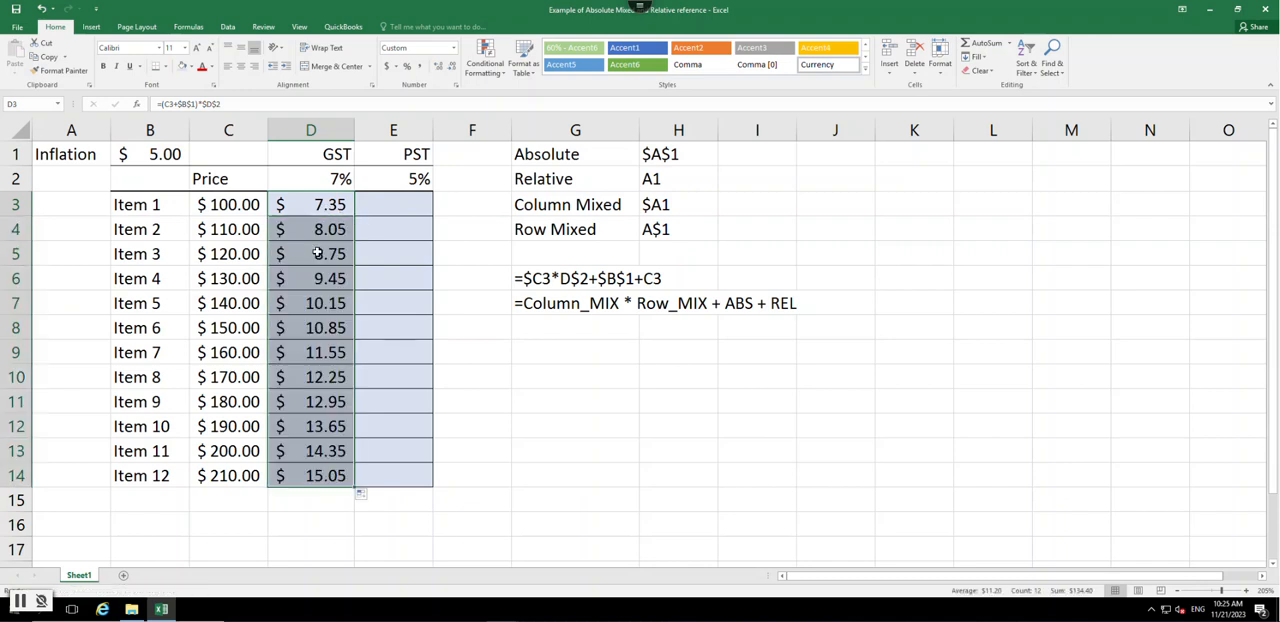
{"action": "double_click", "coordinate": [314, 478]}
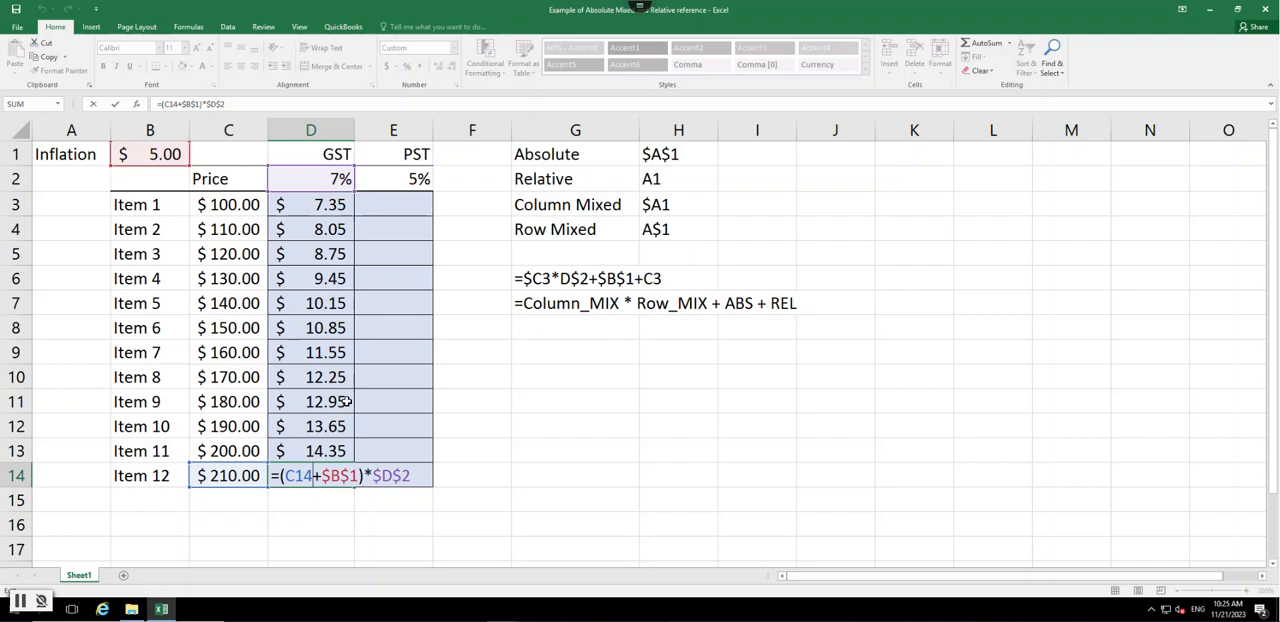
{"action": "key", "text": "Return"}
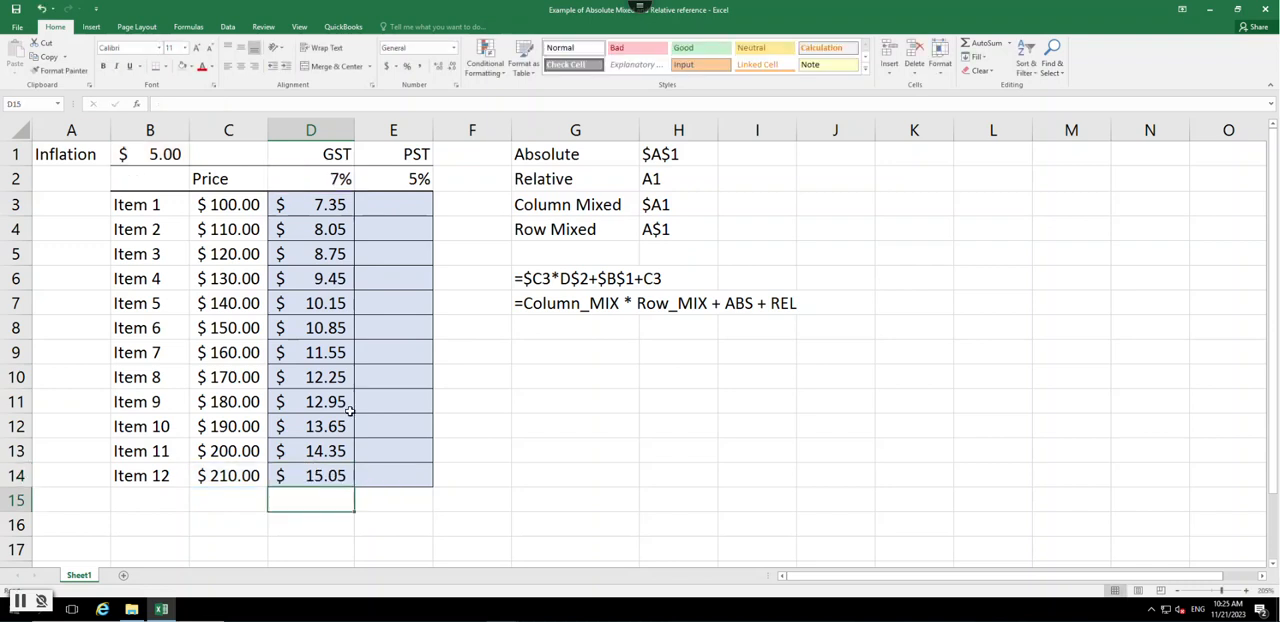
- Copy the D3 formula across to E3 and fill it down the PST column to E14
{"action": "left_click", "coordinate": [332, 205]}
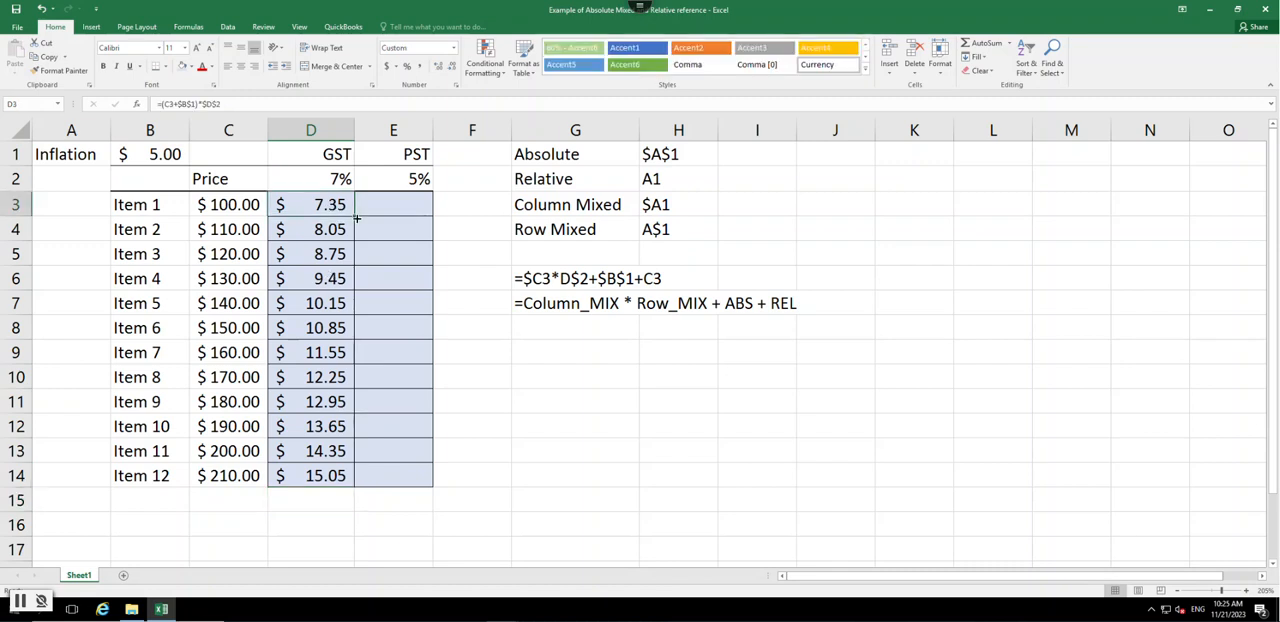
{"action": "left_click_drag", "start_coordinate": [352, 216], "coordinate": [402, 205]}
{"action": "key", "text": "ctrl+z"}
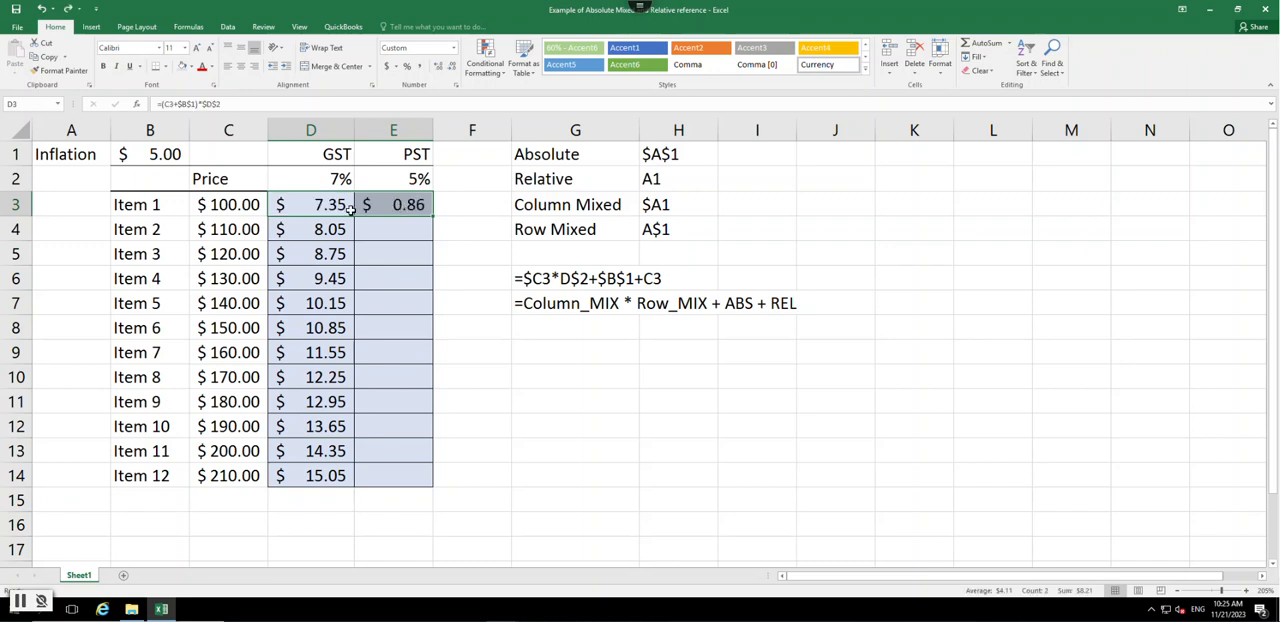
{"action": "left_click", "coordinate": [386, 210]}
{"action": "double_click", "coordinate": [434, 216]}
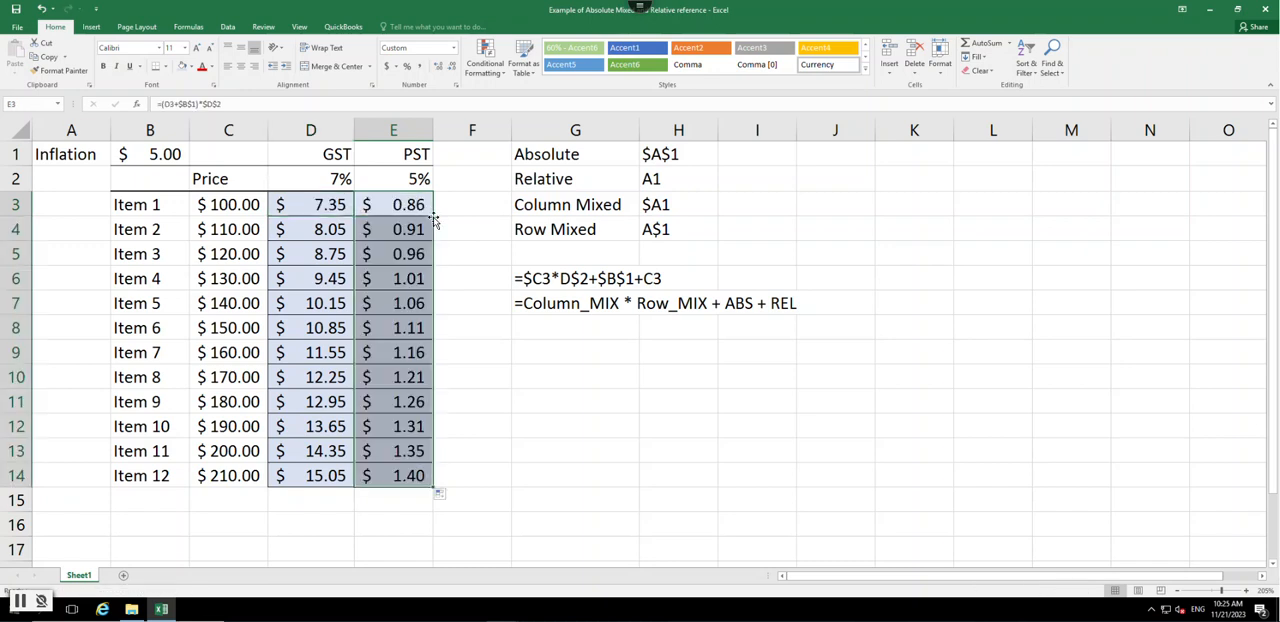
{"action": "left_click", "coordinate": [495, 452]}
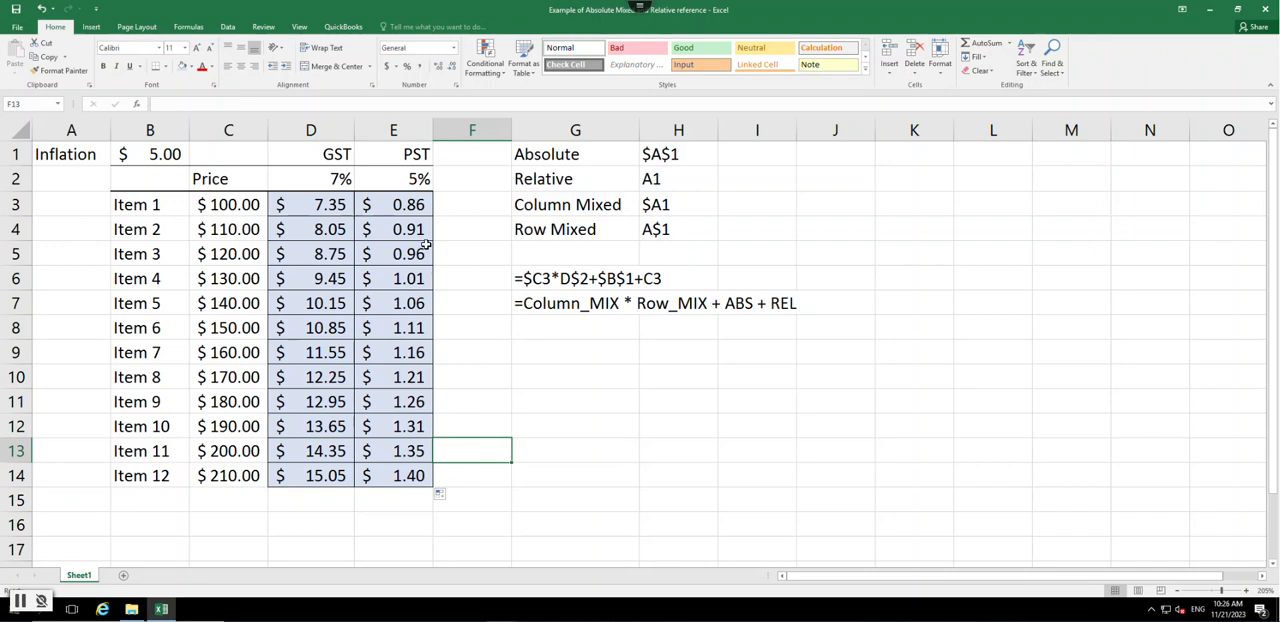
- Compare the formulas in D3 and E3, and try replacing the D3 reference in E3 with C3
{"action": "left_click", "coordinate": [329, 207]}
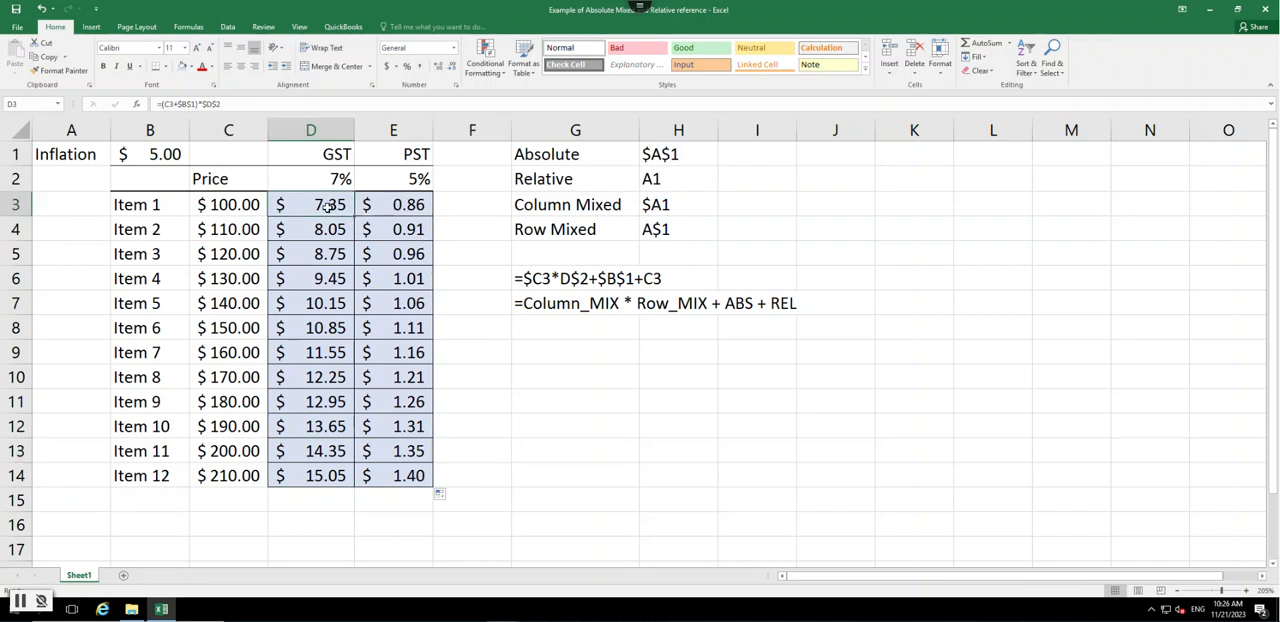
{"action": "left_click", "coordinate": [397, 205]}
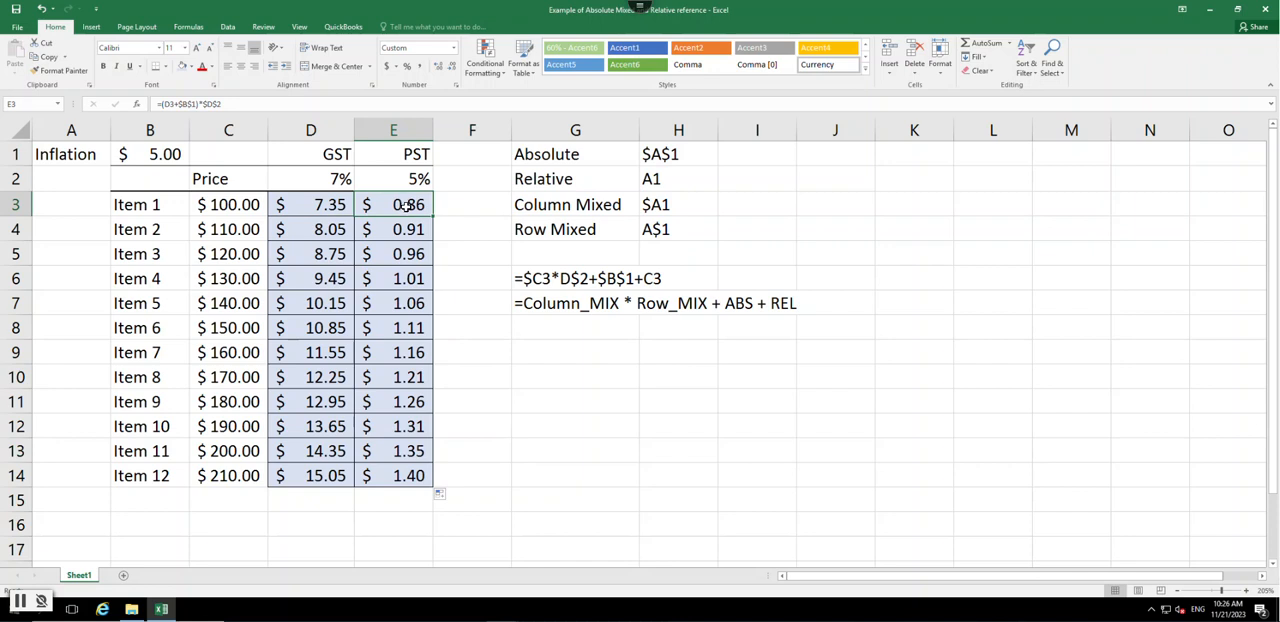
{"action": "double_click", "coordinate": [403, 204]}
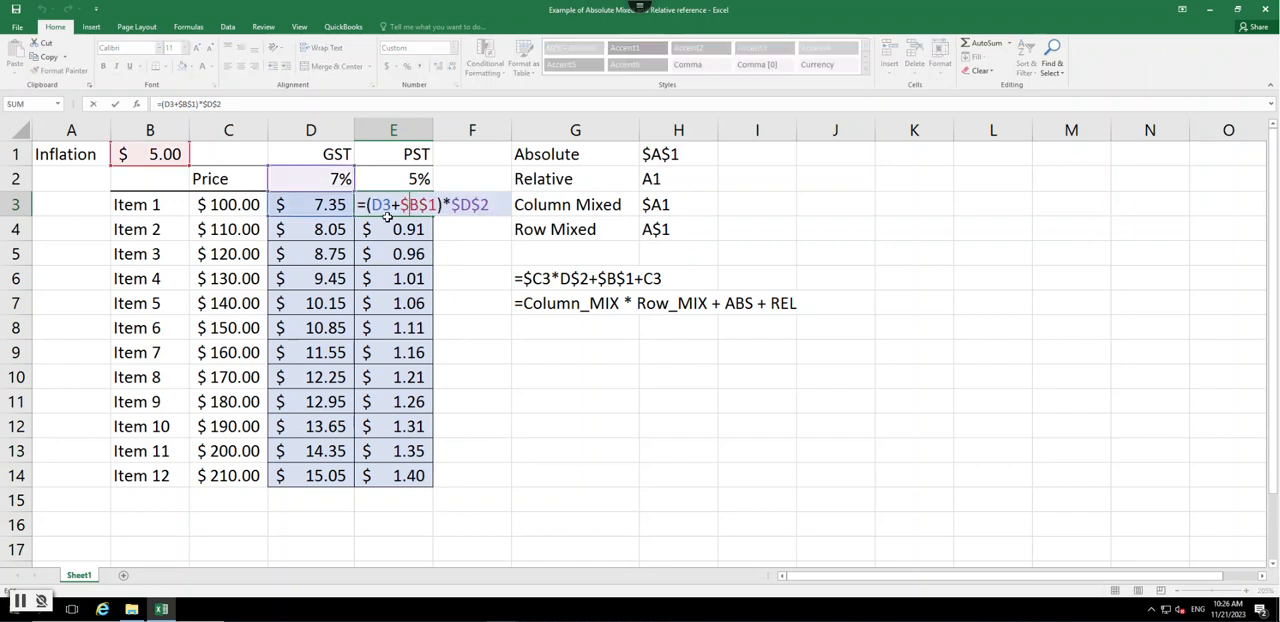
{"action": "left_click_drag", "start_coordinate": [372, 204], "coordinate": [386, 204]}
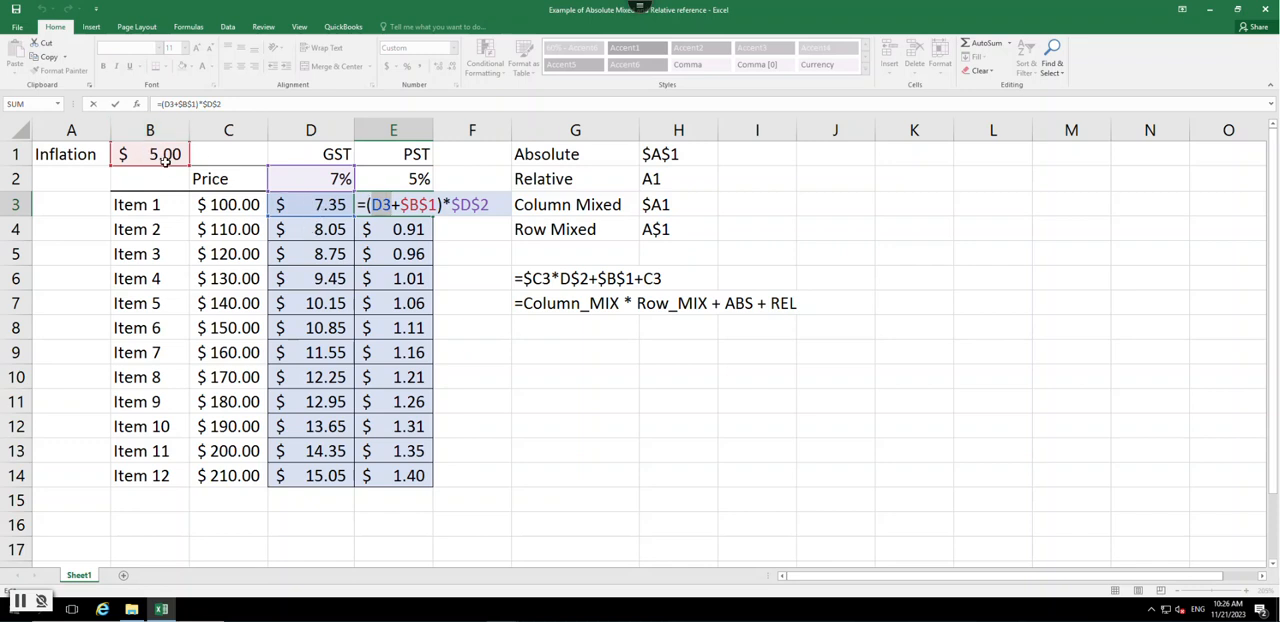
{"action": "left_click", "coordinate": [238, 204]}
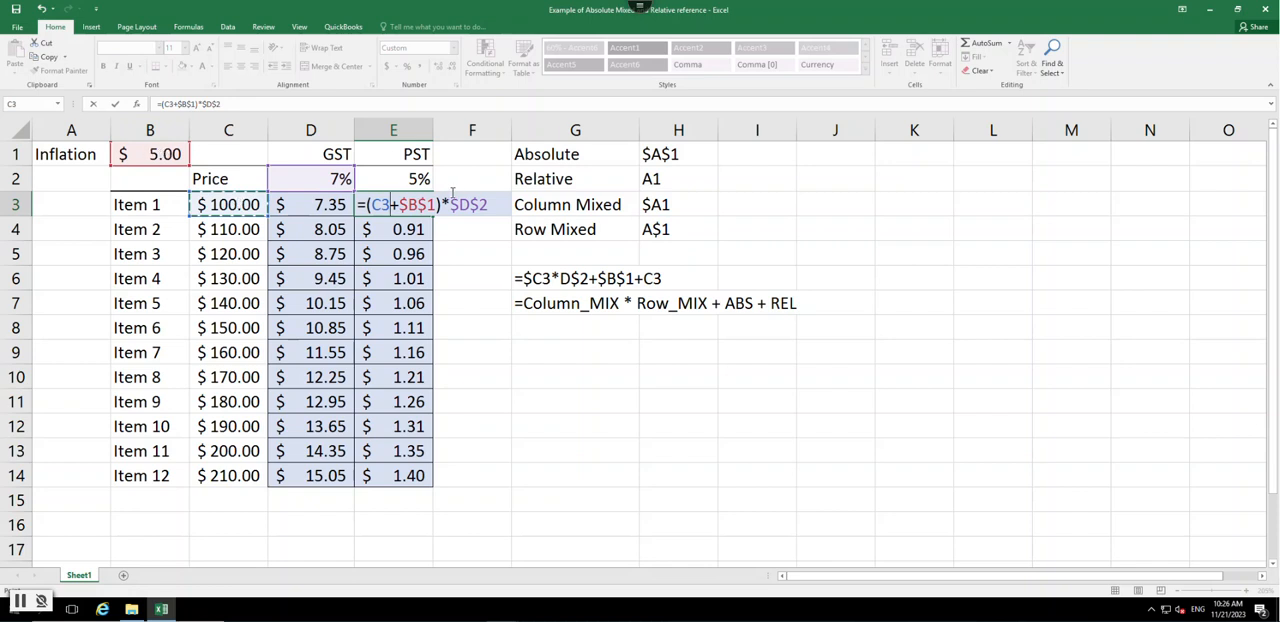
{"action": "key", "text": "ctrl+Return"}
- Edit E3's formula so its price reference points to C3
{"action": "double_click", "coordinate": [397, 203]}
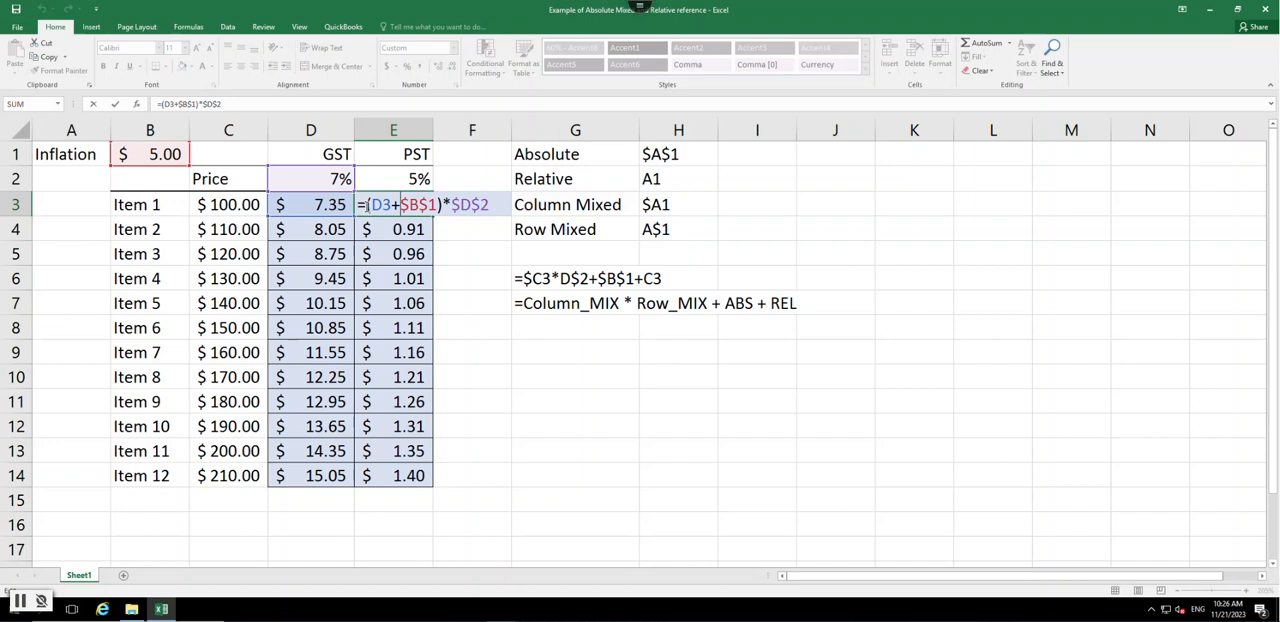
{"action": "left_click", "coordinate": [373, 204]}
{"action": "key", "text": "Delete"}
{"action": "type", "text": "C"}
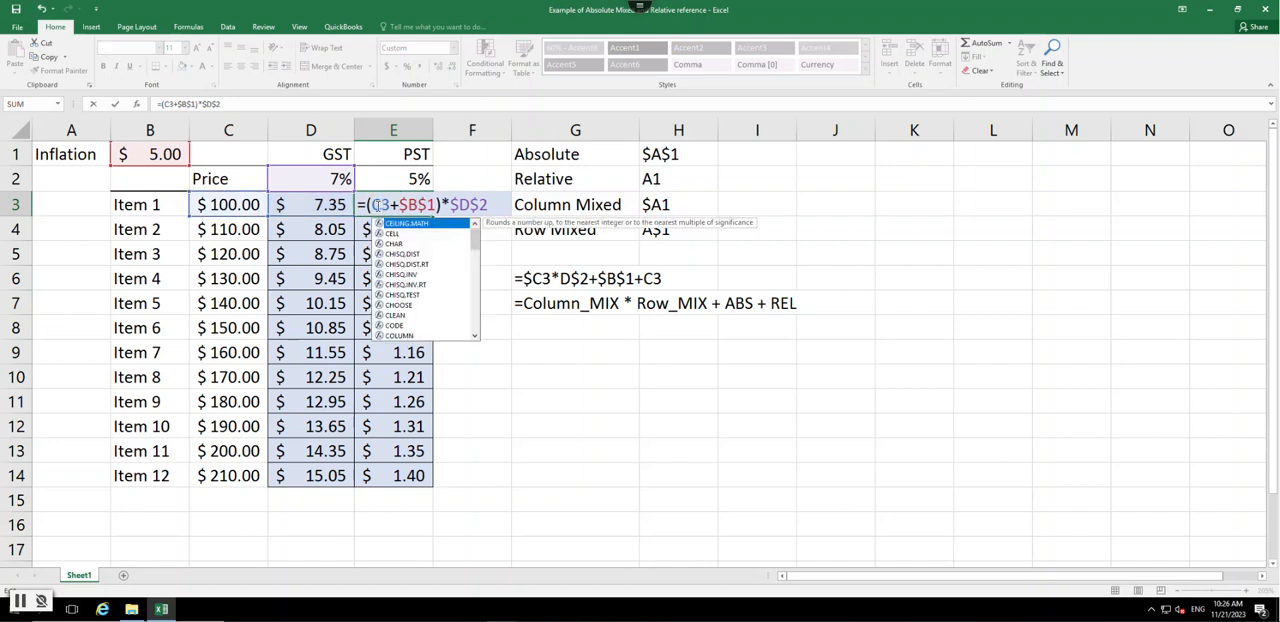
- Check the inflation reference in E3's formula and change the tax rate reference to $E$2
{"action": "double_click", "coordinate": [423, 205]}
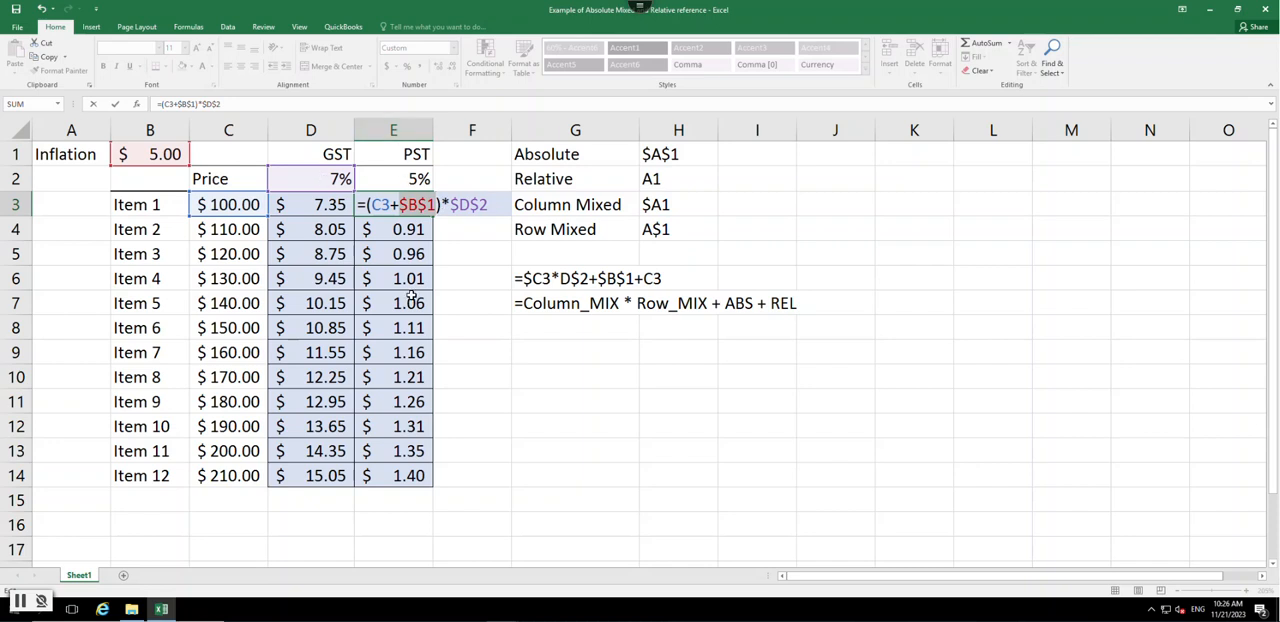
{"action": "left_click", "coordinate": [463, 204]}
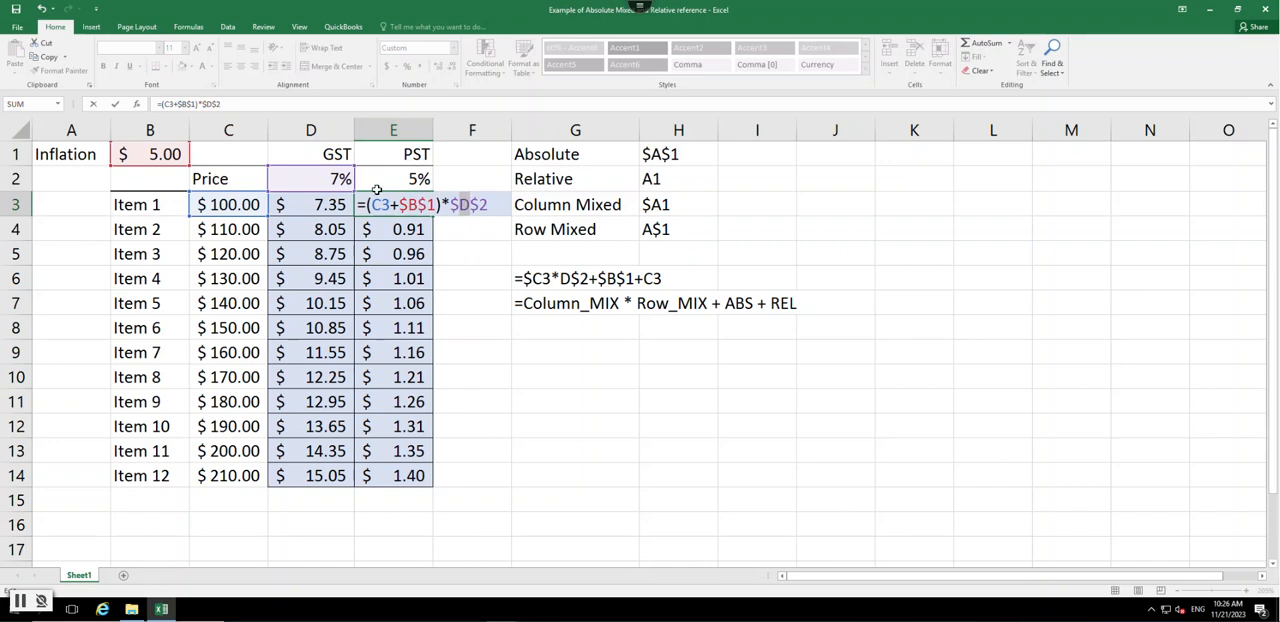
{"action": "left_click_drag", "start_coordinate": [377, 190], "coordinate": [377, 192]}
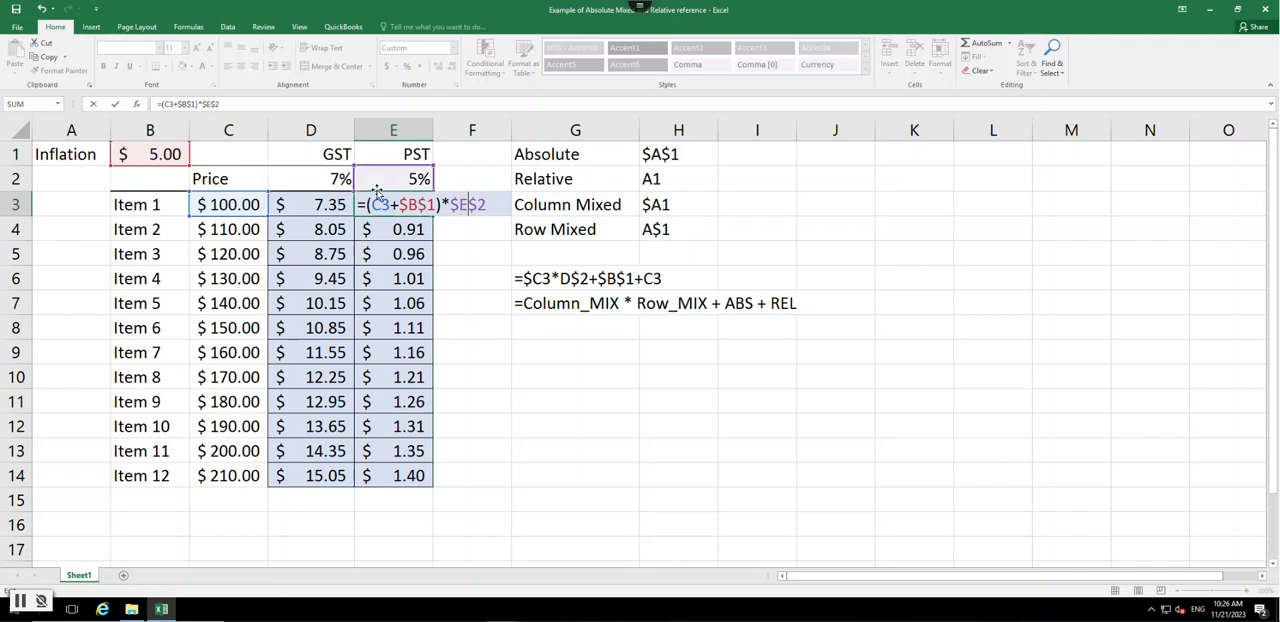
{"action": "key", "text": "Return"}
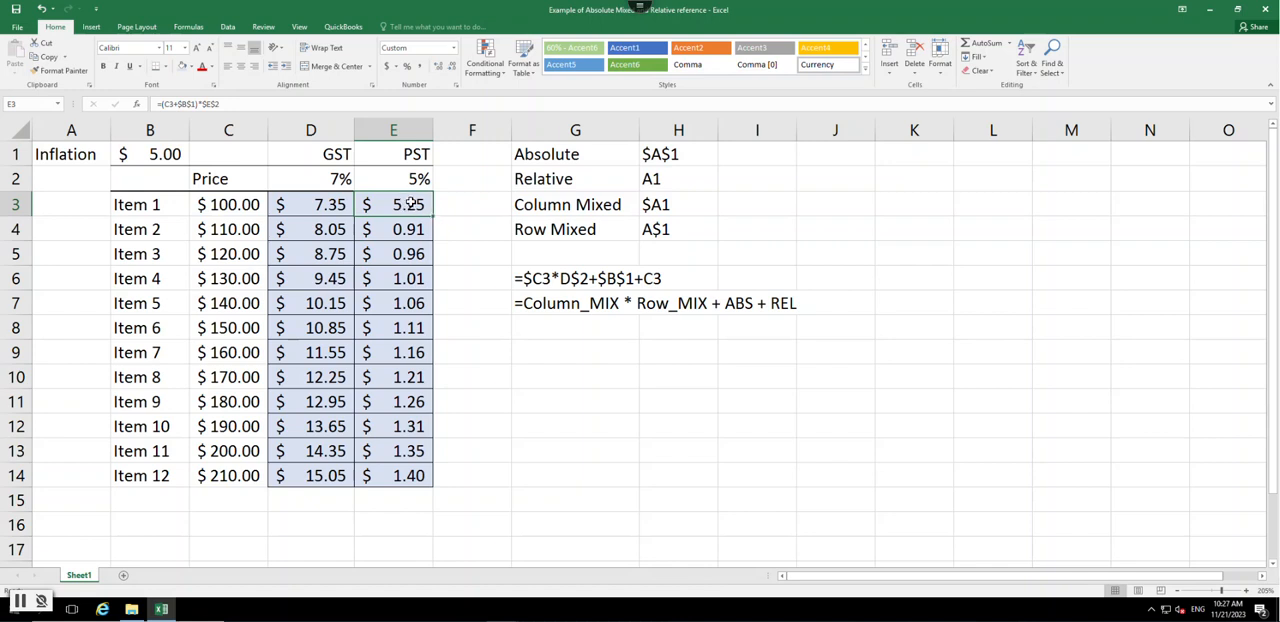
- Clear the formulas from the PST range E3:E14 and the GST range D3:D14
{"action": "left_click_drag", "start_coordinate": [411, 203], "coordinate": [420, 478]}
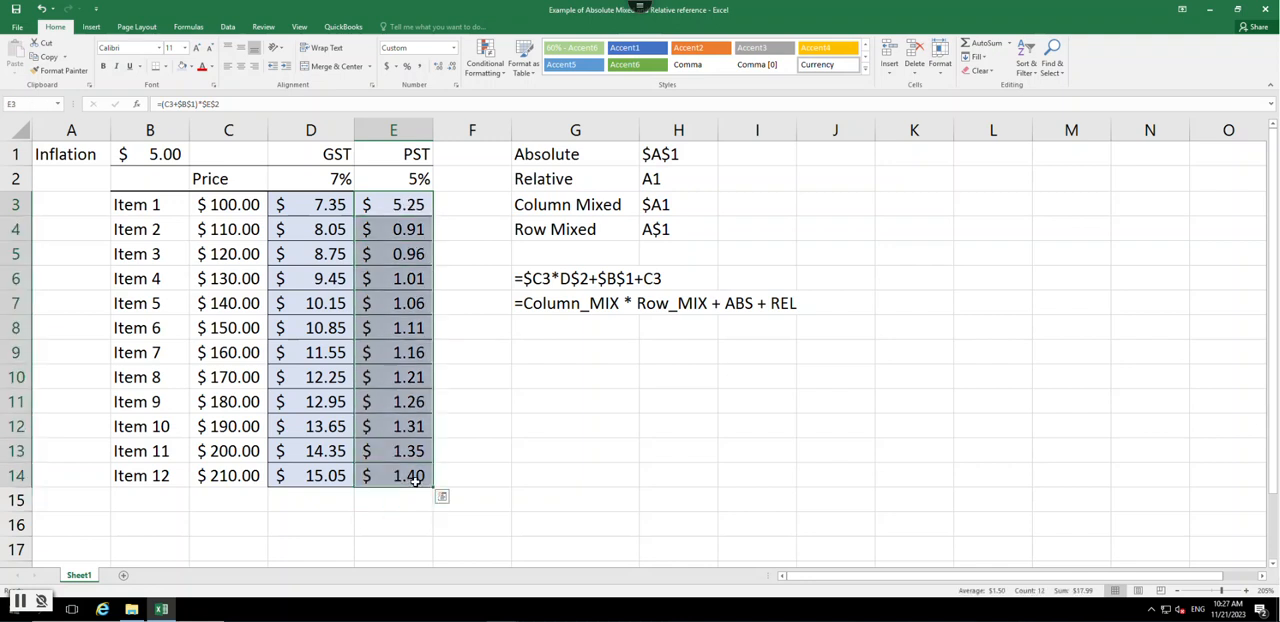
{"action": "key", "text": "Delete"}
{"action": "left_click_drag", "start_coordinate": [329, 205], "coordinate": [329, 476]}
{"action": "key", "text": "Delete"}
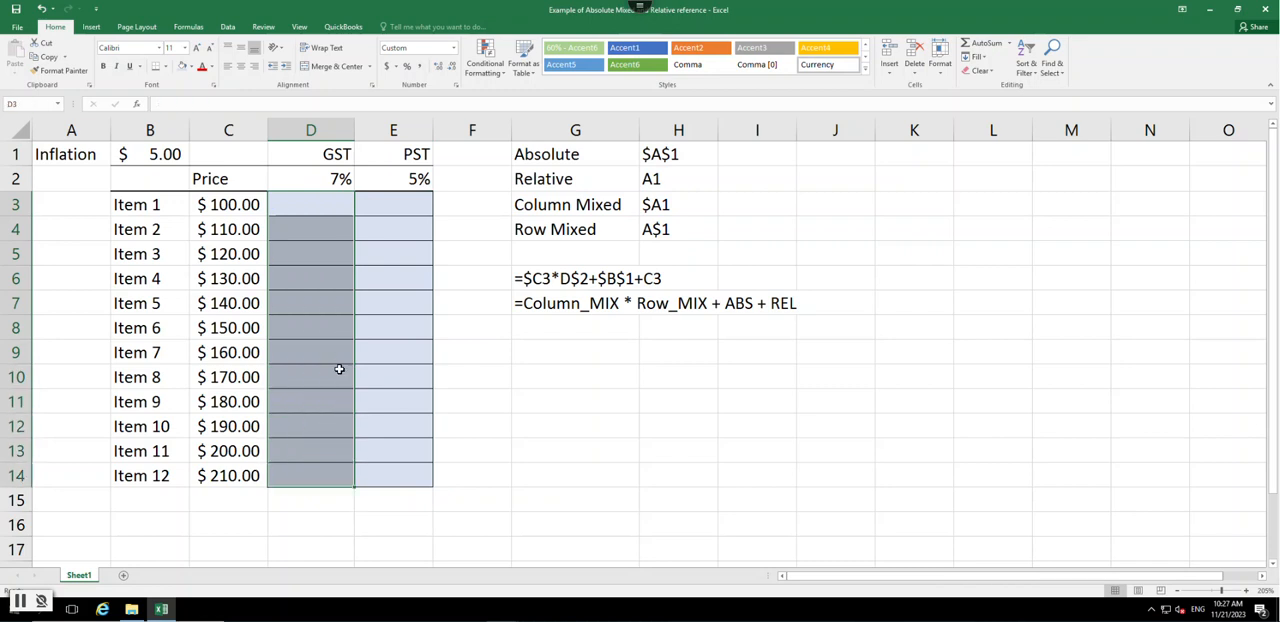
{"action": "left_click", "coordinate": [334, 208]}
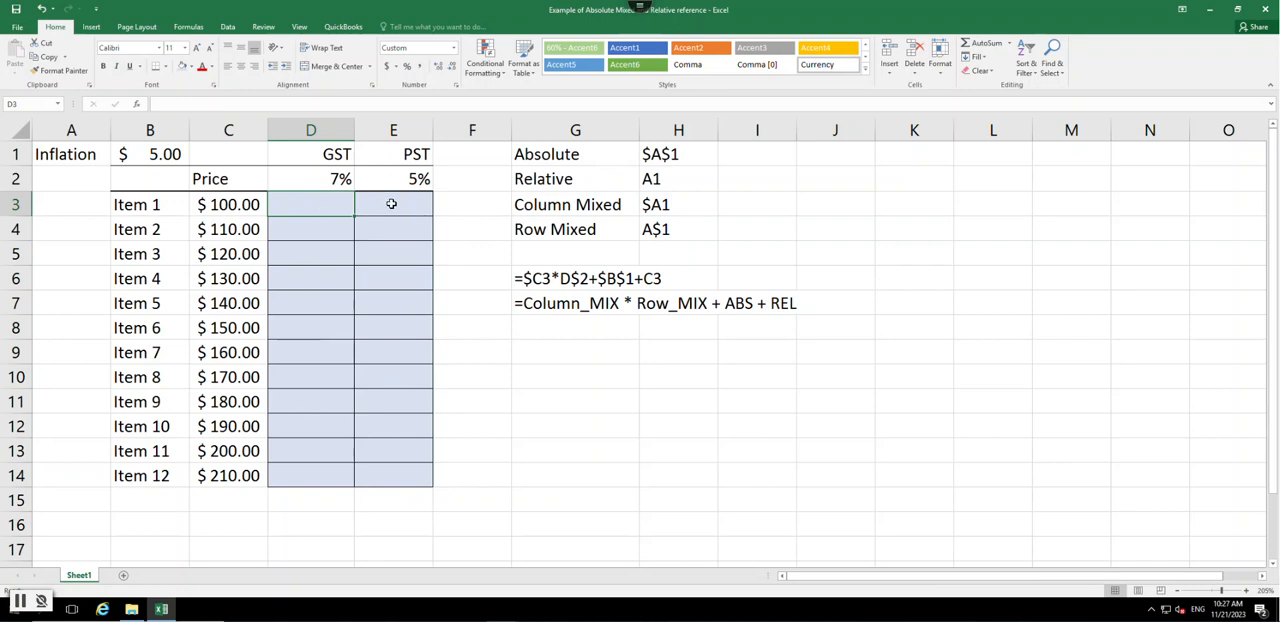
{"action": "left_click", "coordinate": [320, 124], "text": "ctrl"}
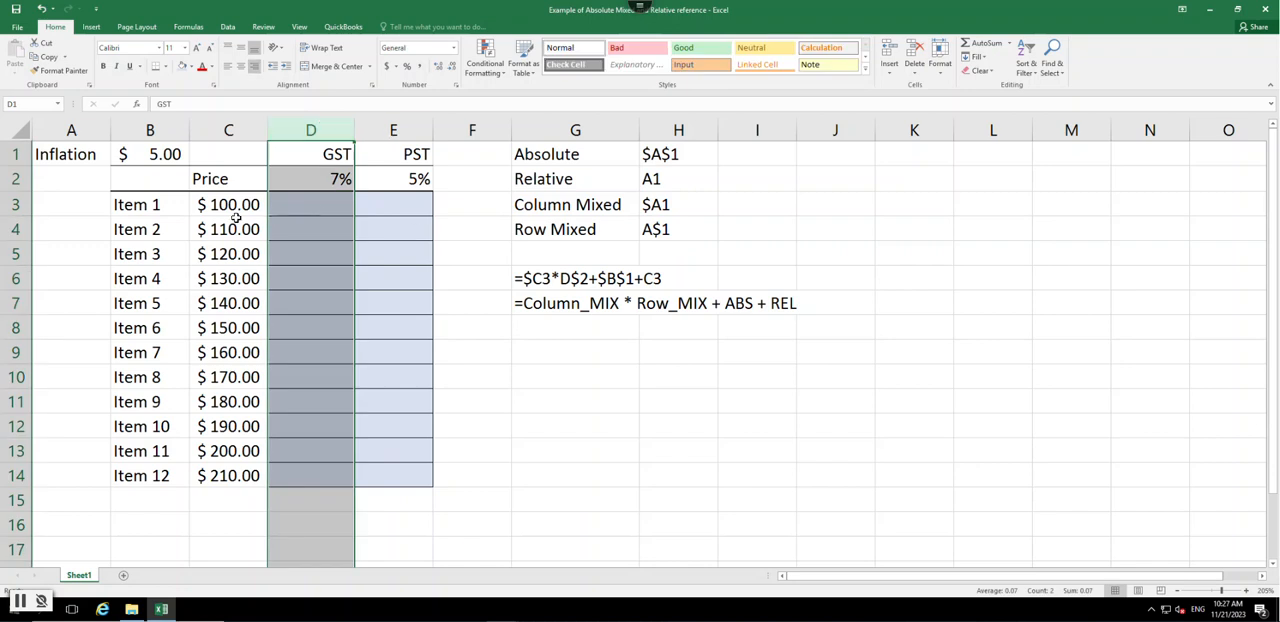
{"action": "left_click_drag", "start_coordinate": [156, 206], "coordinate": [190, 490]}
{"action": "left_click", "coordinate": [310, 128]}
{"action": "mouse_move", "coordinate": [394, 128]}
{"action": "left_mouse_down"}
{"action": "mouse_move", "coordinate": [498, 132]}
{"action": "mouse_move", "coordinate": [405, 132]}
{"action": "left_mouse_up"}
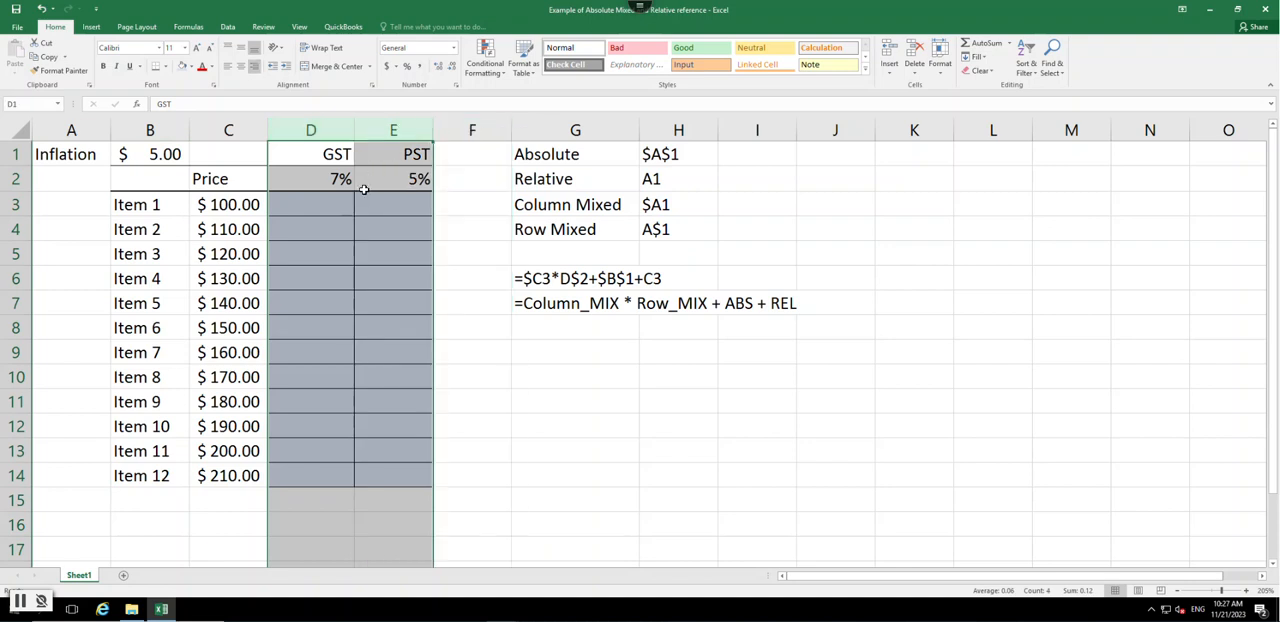
- Start the formula =($C3 in D3, fixing only the column of the price reference
{"action": "left_click", "coordinate": [327, 200]}
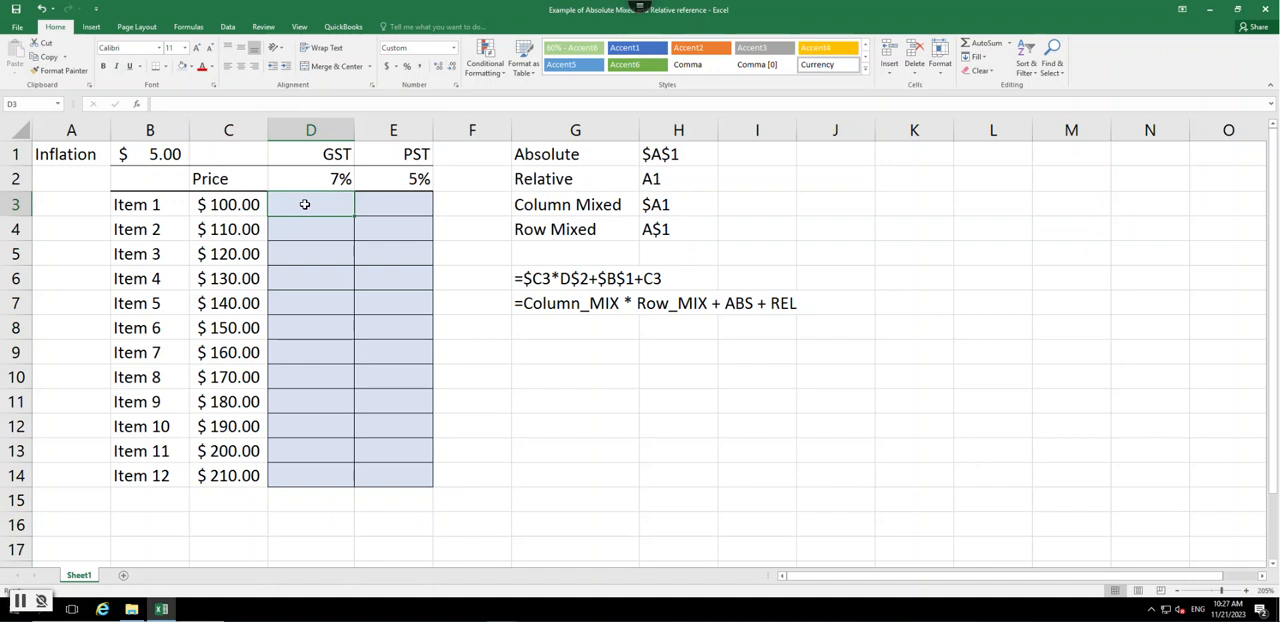
{"action": "type", "text": "="}
{"action": "left_click", "coordinate": [233, 204]}
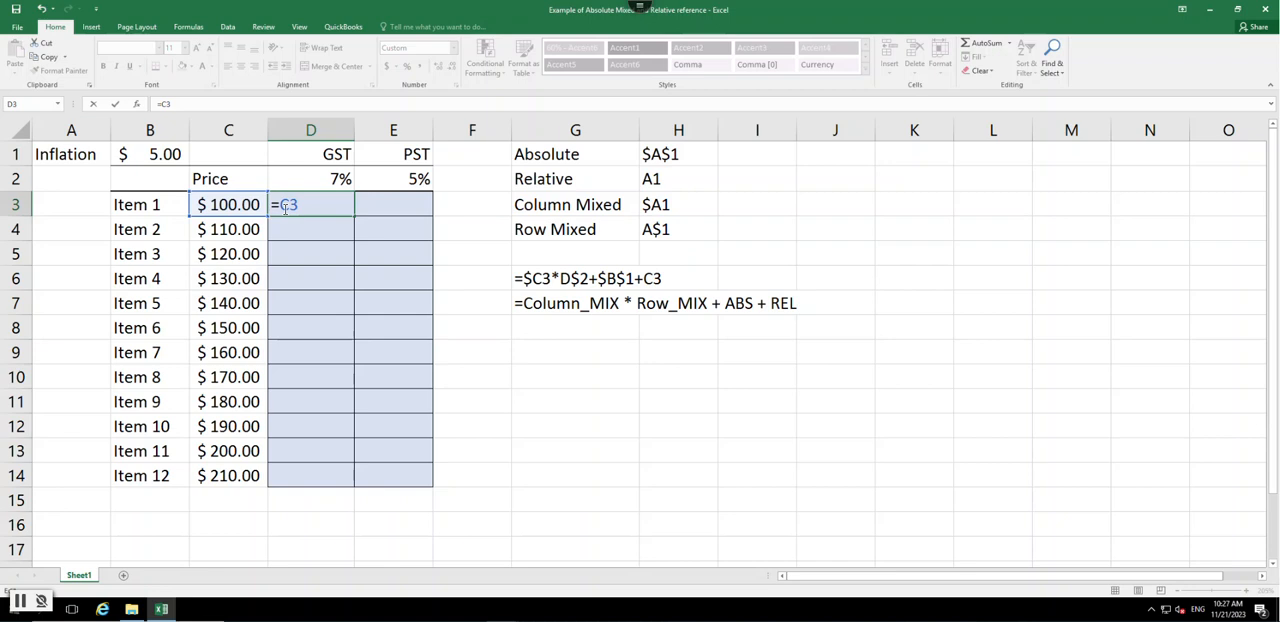
{"action": "type", "text": "$"}
{"action": "left_click", "coordinate": [281, 204]}
{"action": "type", "text": "("}
- Add the absolute inflation reference to D3's formula to make =($C3+$B$1)
{"action": "left_click", "coordinate": [308, 206]}
{"action": "type", "text": "+"}
{"action": "left_click", "coordinate": [162, 161]}
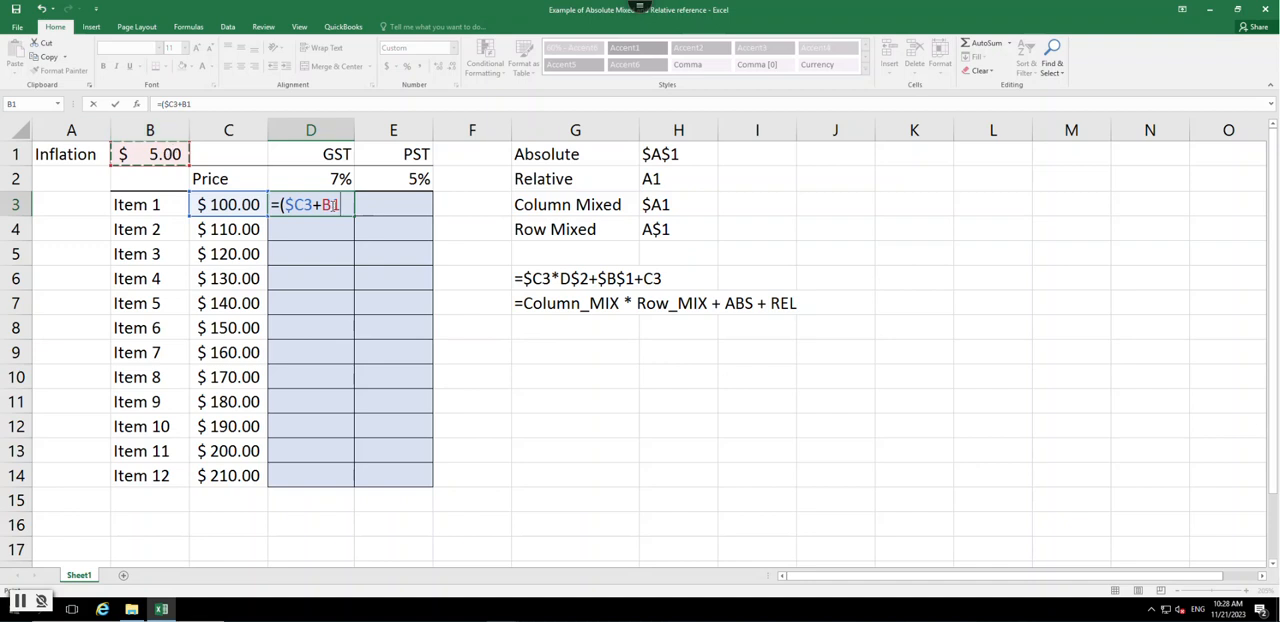
{"action": "key", "text": "F4"}
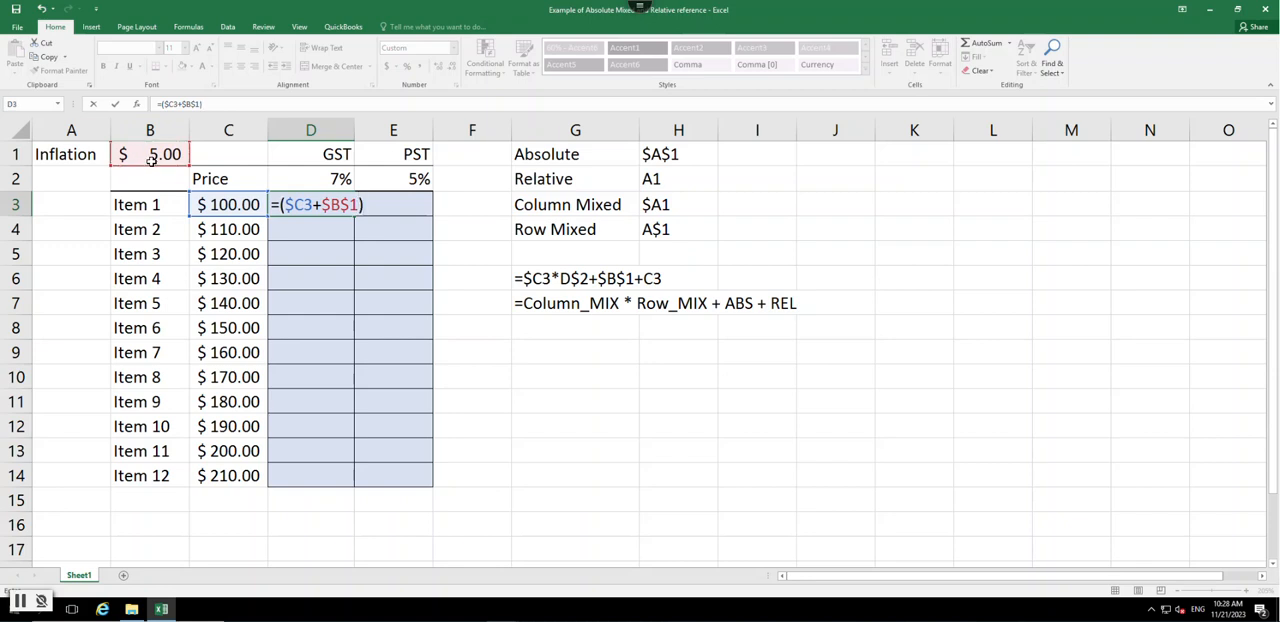
- Multiply the sum in D3 by the row-fixed GST rate to enter =($C3+$B$1)*D$2
{"action": "type", "text": "*"}
{"action": "left_click", "coordinate": [326, 181]}
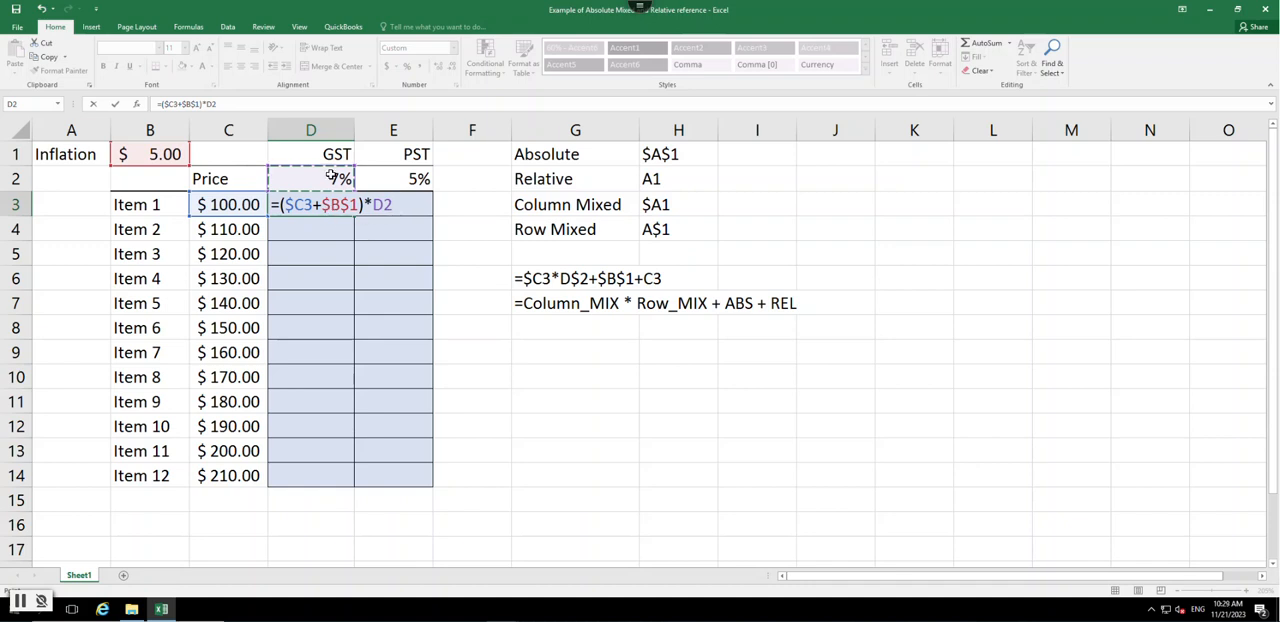
{"action": "left_click", "coordinate": [385, 204]}
{"action": "type", "text": "$"}
{"action": "key", "text": "Return"}
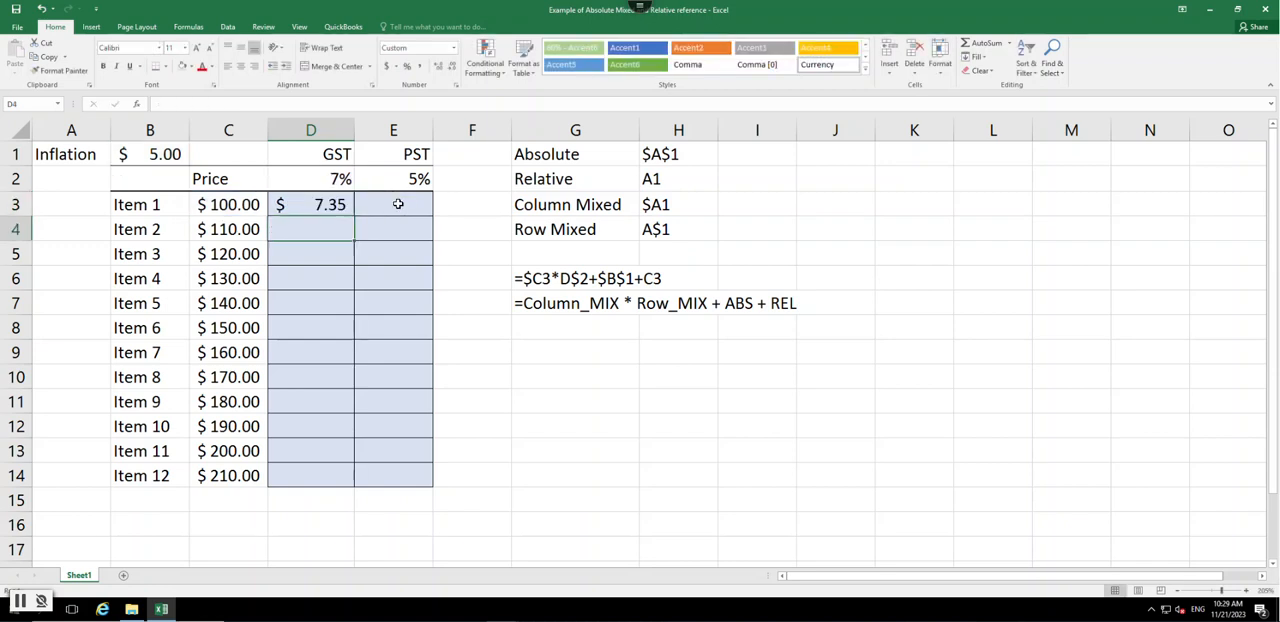
- Fill the mixed-reference formula from D3 down to D14 and copy it across to E3
{"action": "left_click", "coordinate": [324, 205]}
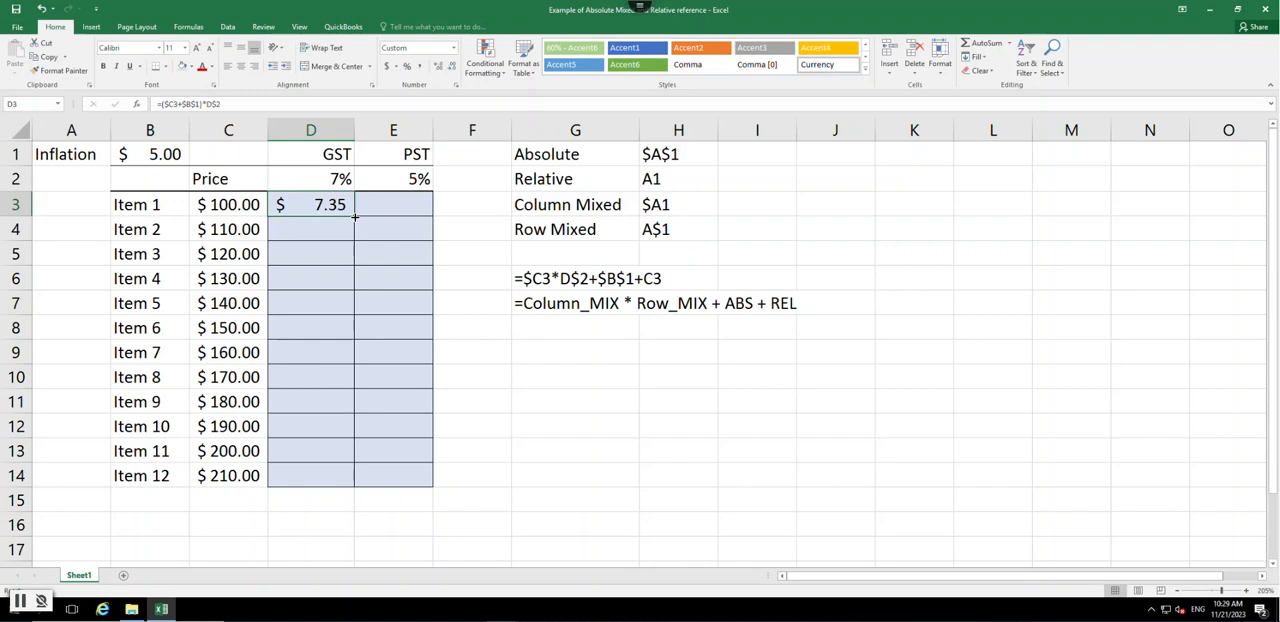
{"action": "double_click", "coordinate": [354, 214]}
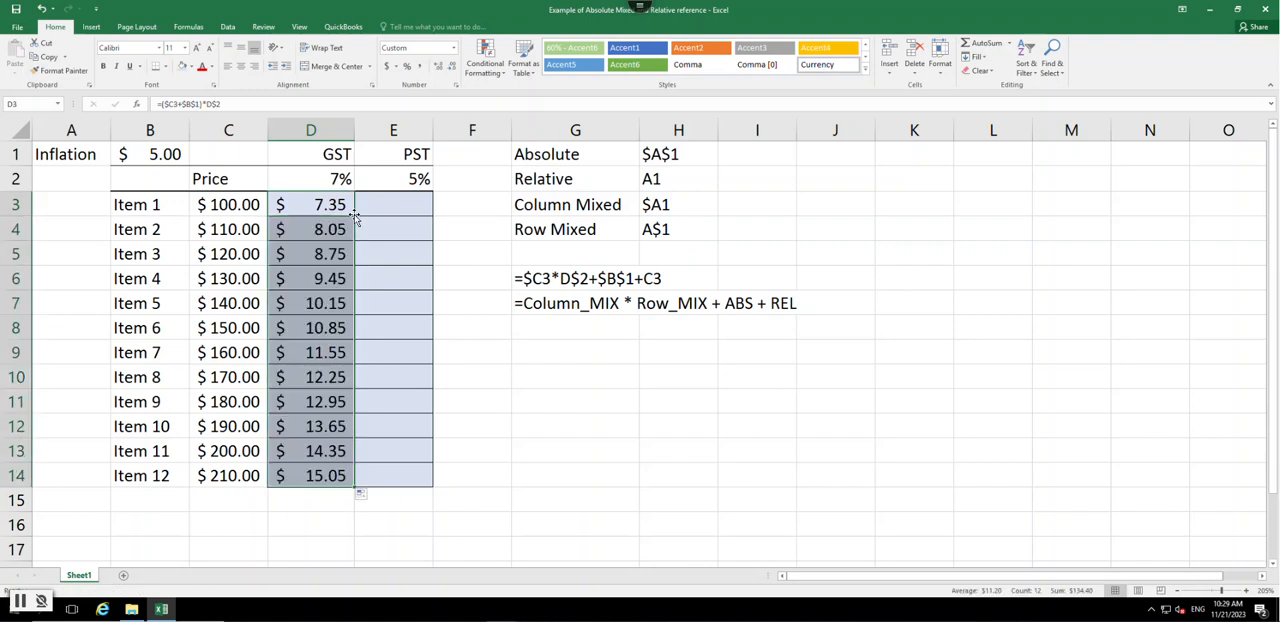
{"action": "left_click", "coordinate": [334, 211]}
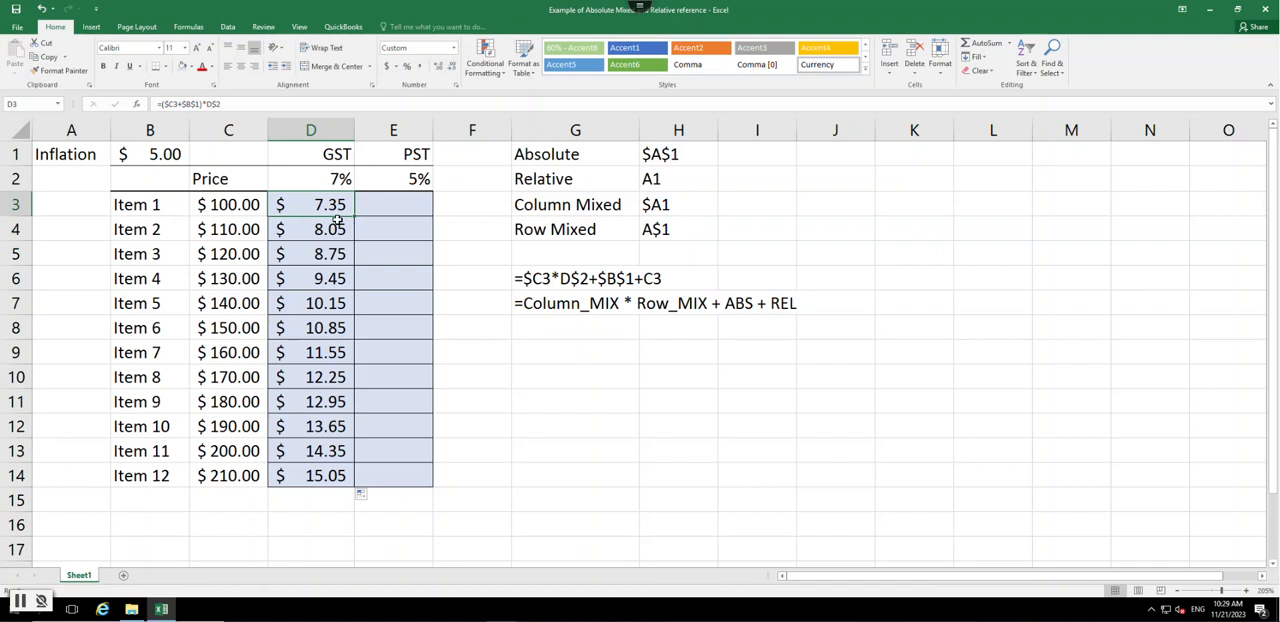
{"action": "left_click_drag", "start_coordinate": [353, 216], "coordinate": [415, 213]}
- Fill E3's formula down to E14 and check the references in E14's formula
{"action": "left_click", "coordinate": [409, 208]}
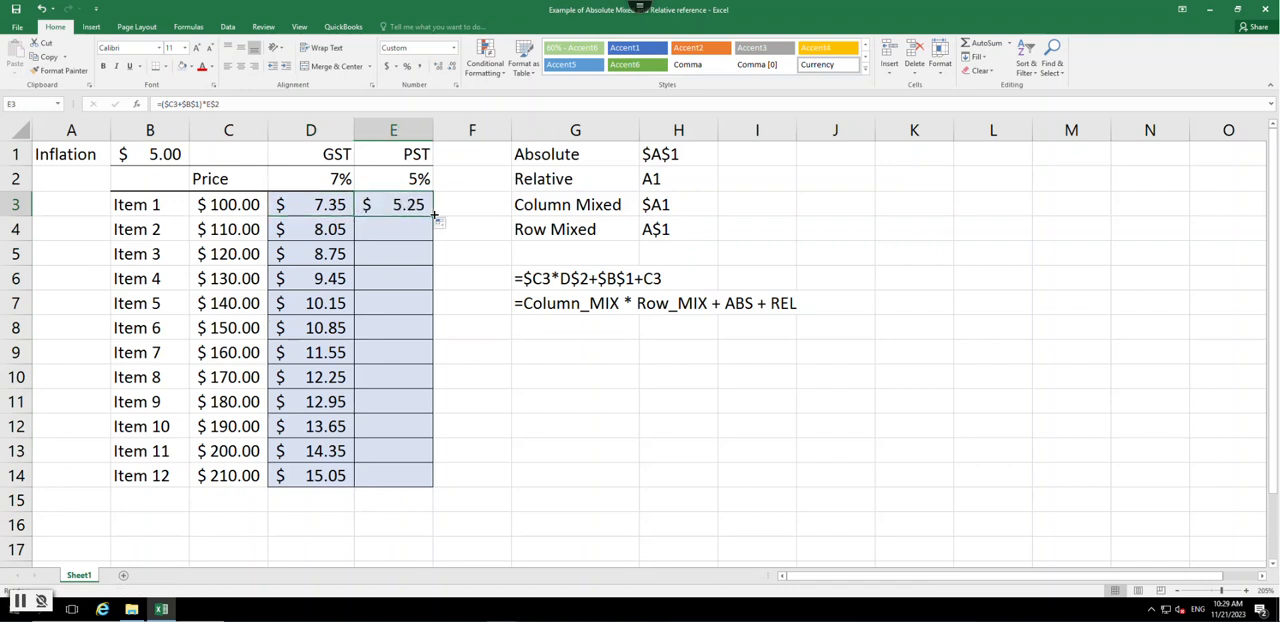
{"action": "double_click", "coordinate": [431, 218]}
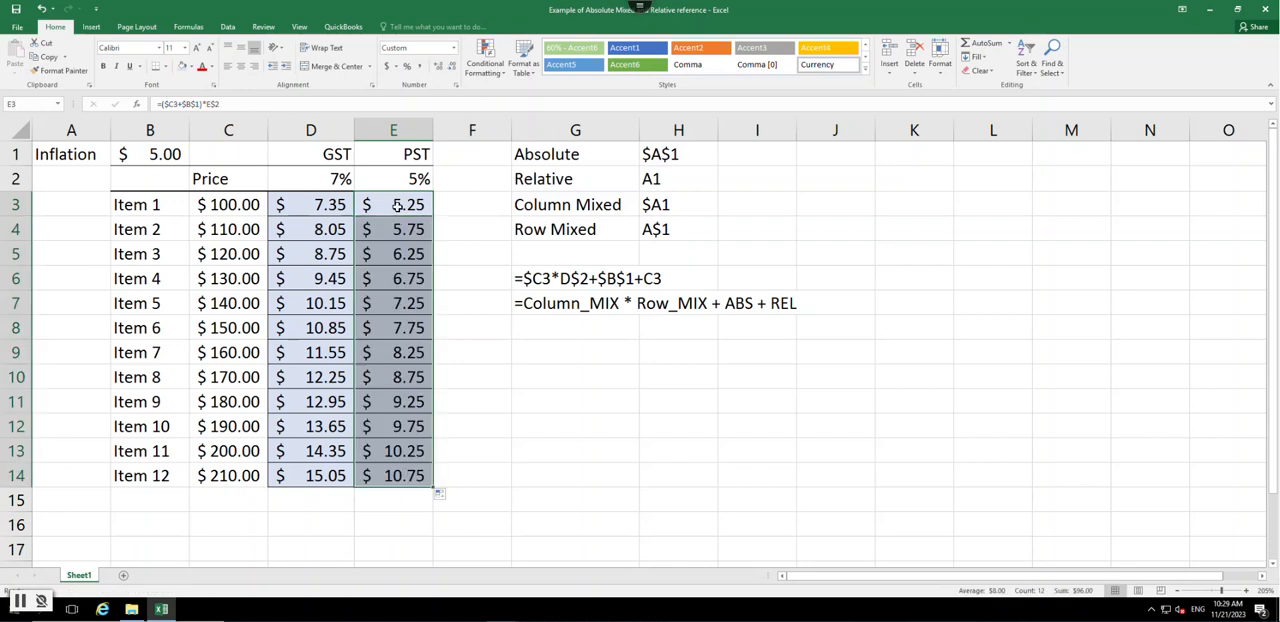
{"action": "double_click", "coordinate": [400, 480]}
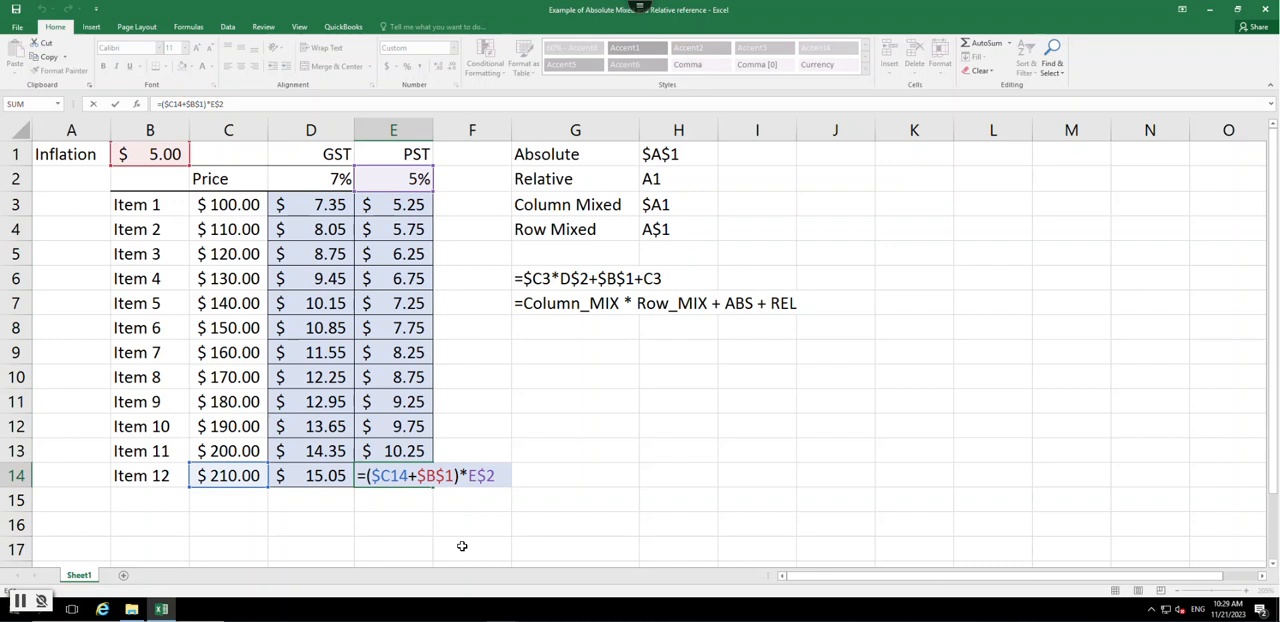